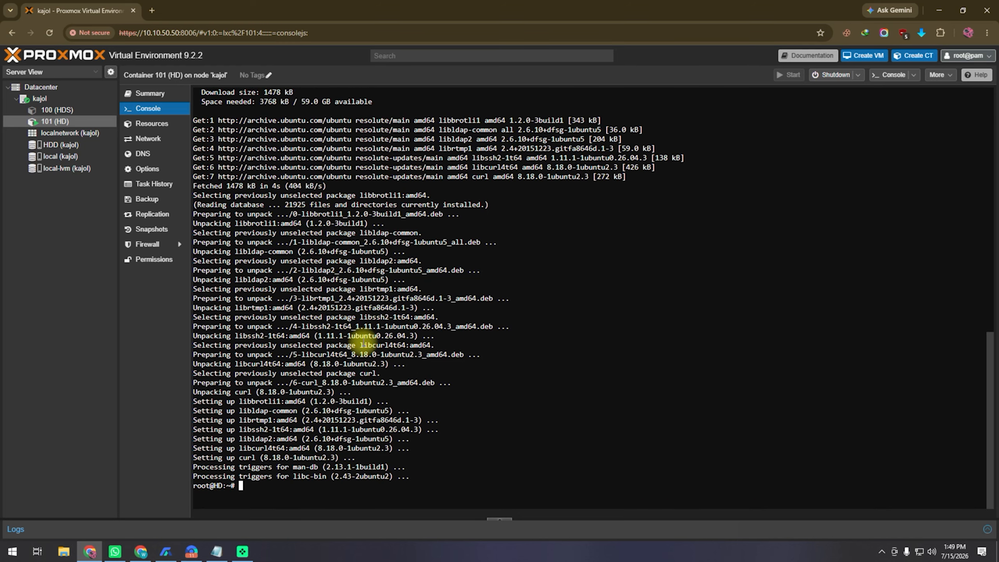
Bring the saved Notepad command list to the front
click(216, 552)
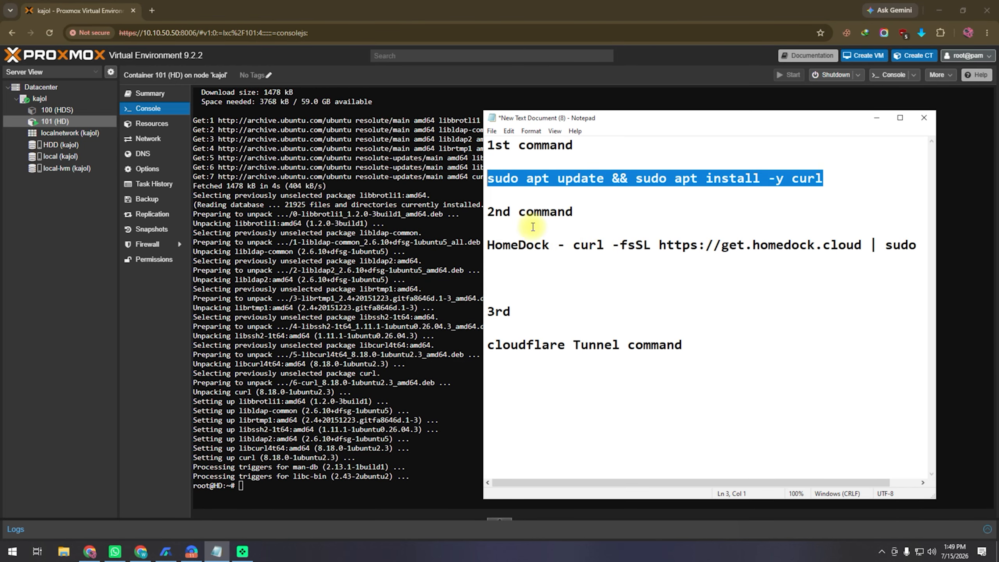
Try the homedock.spacenet.top site in a new tab, then close that wrong tab
click(152, 11)
click(171, 28)
text(homedock.spacenet.top)
click(148, 52)
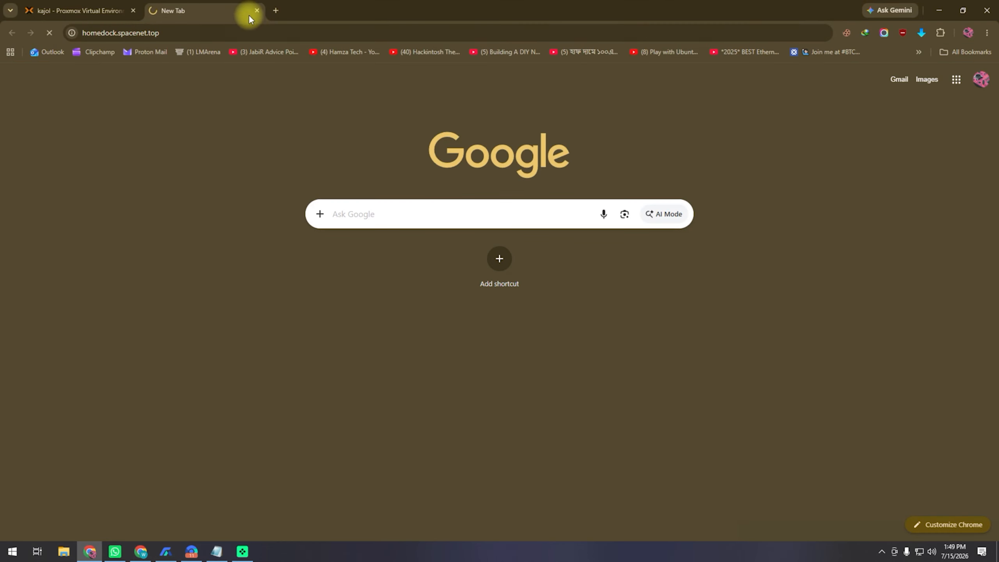
click(257, 11)
Search Google for 'homedock os' and open the Install HomeDock OS result
key(ctrl+t)
click(172, 32)
text(h)
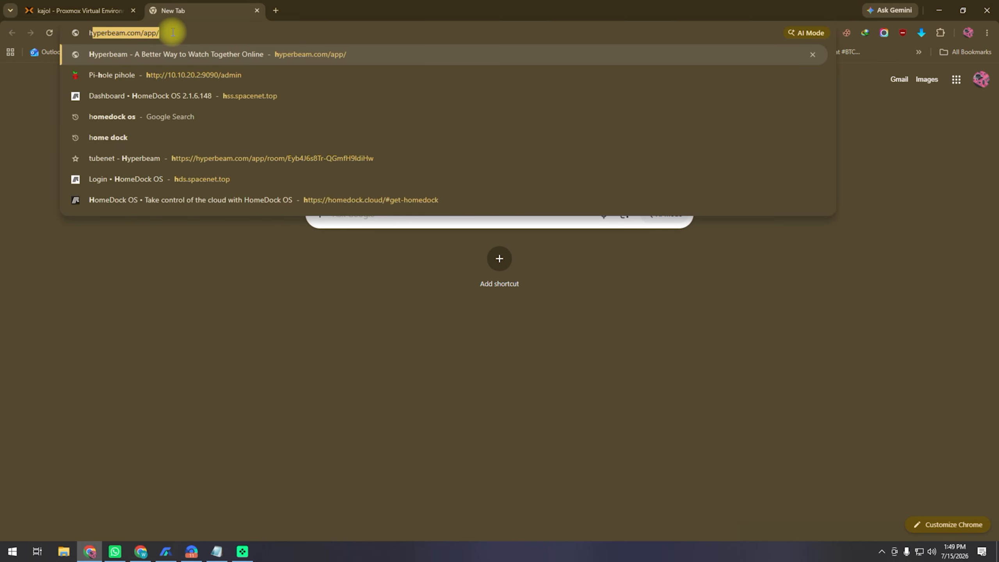
text(omedock)
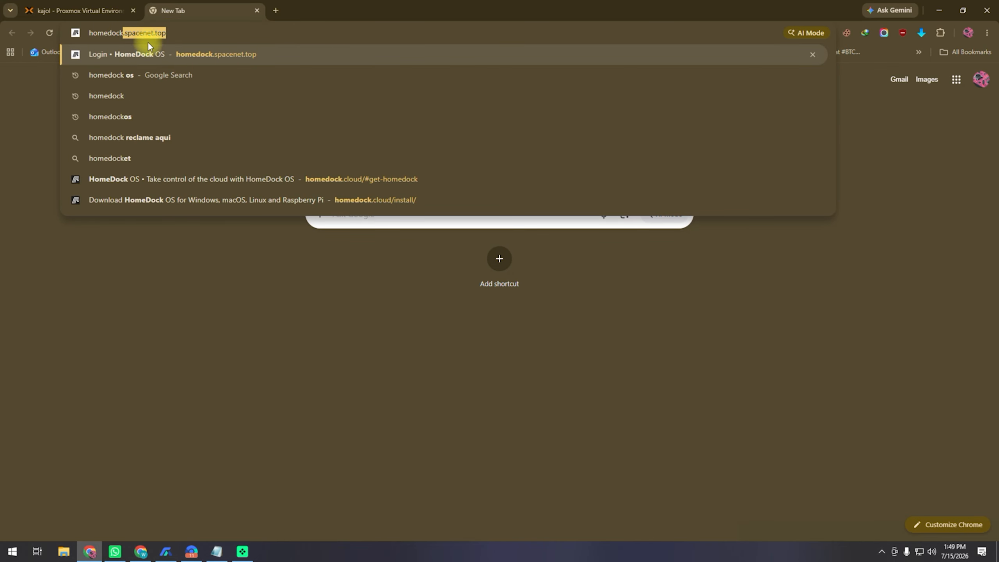
click(153, 75)
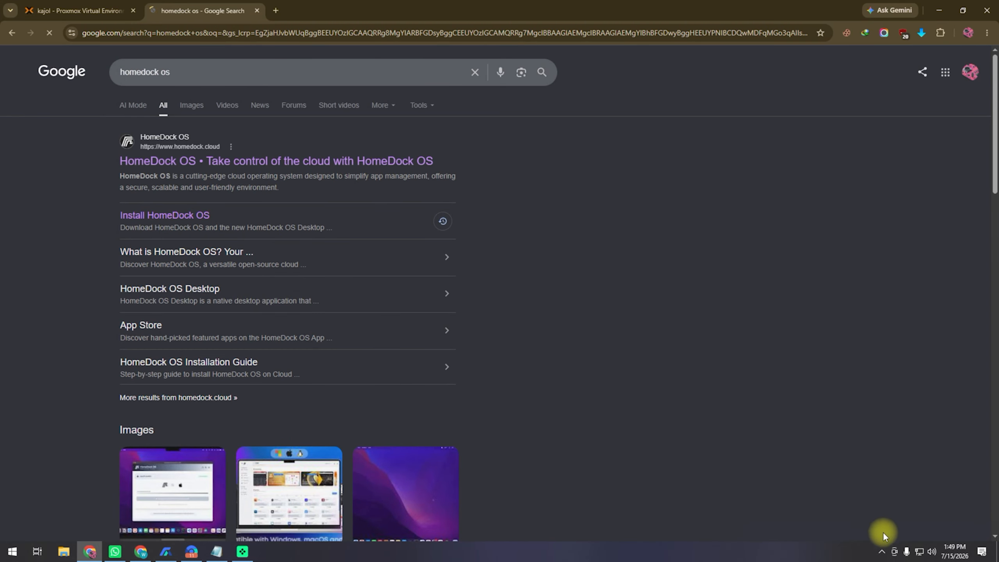
click(883, 551)
click(114, 195)
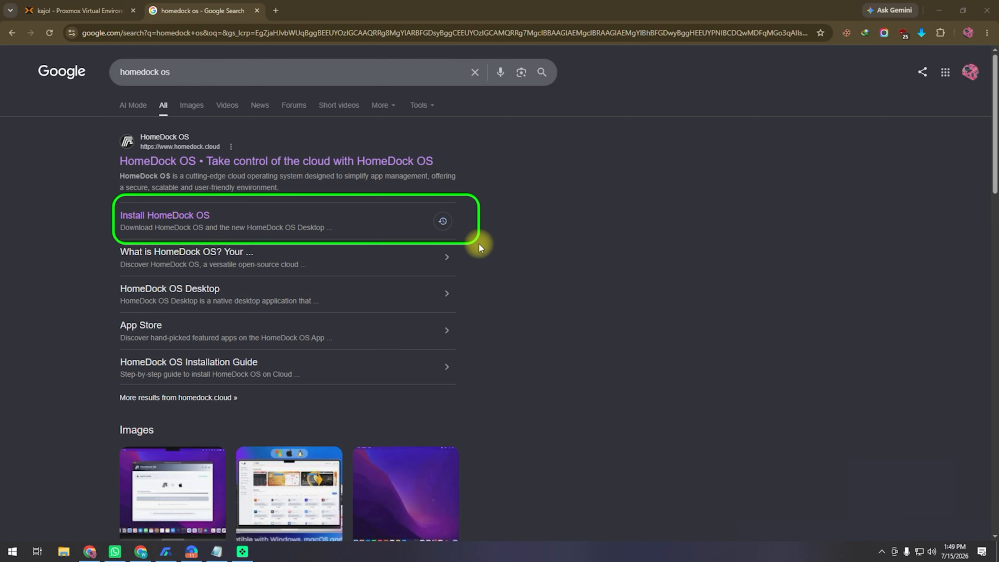
click(189, 218)
Expand the Linux option and copy the HomeDock OS curl install command
click(217, 552)
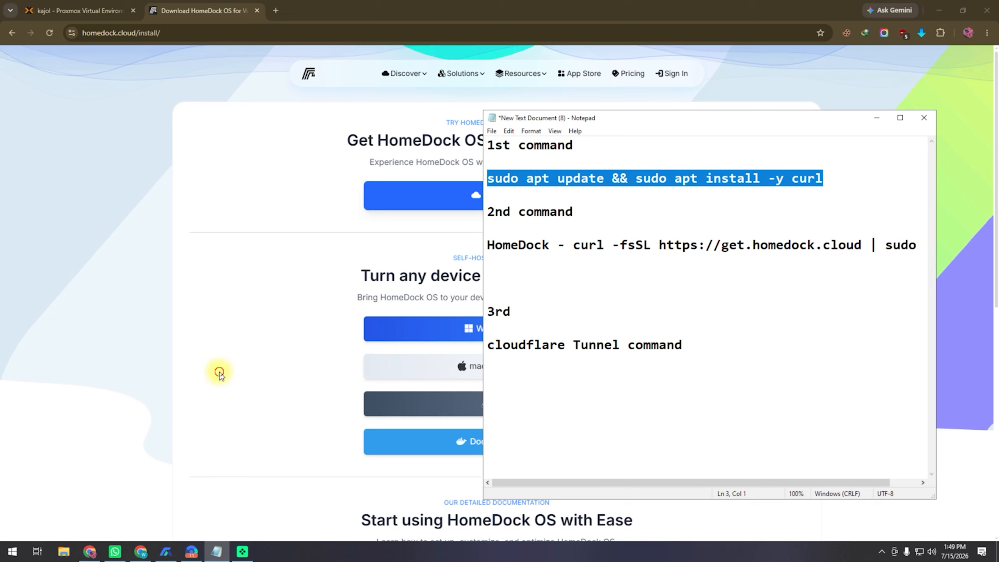
click(214, 370)
click(513, 406)
click(610, 447)
click(69, 10)
Paste the HomeDock OS install command into container 101's console and run it
right_click(292, 489)
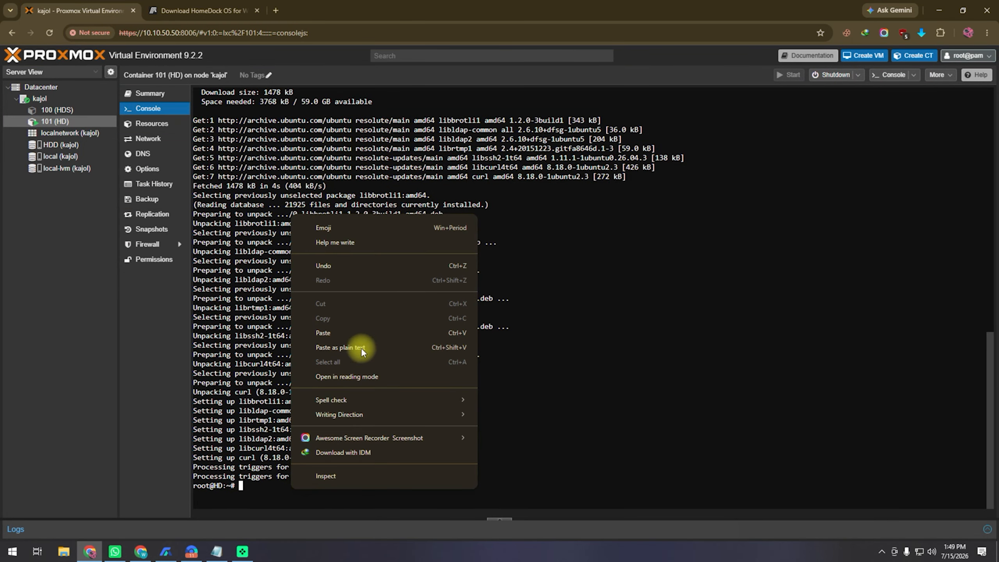
click(366, 347)
key(Return)
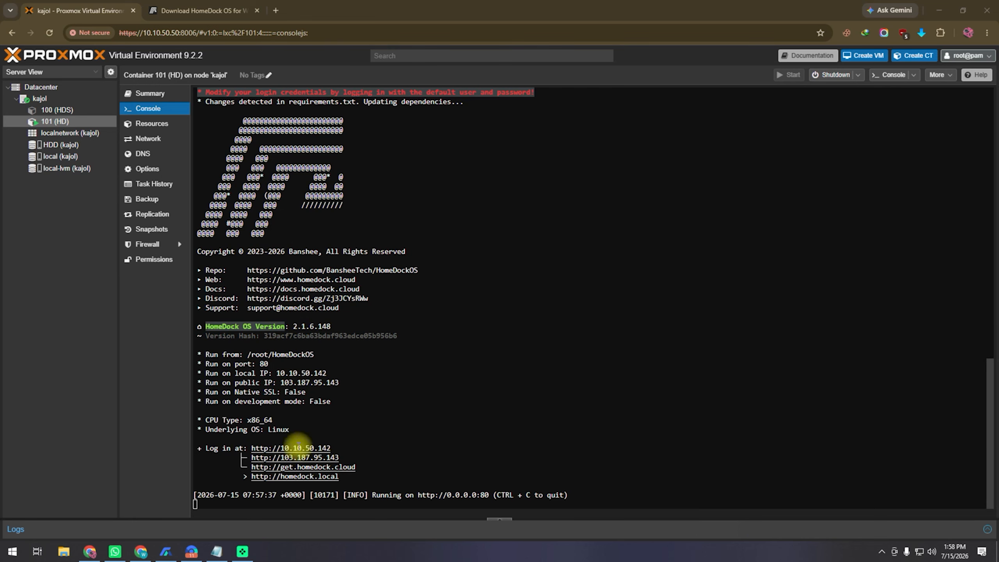
drag(340, 449, 249, 448)
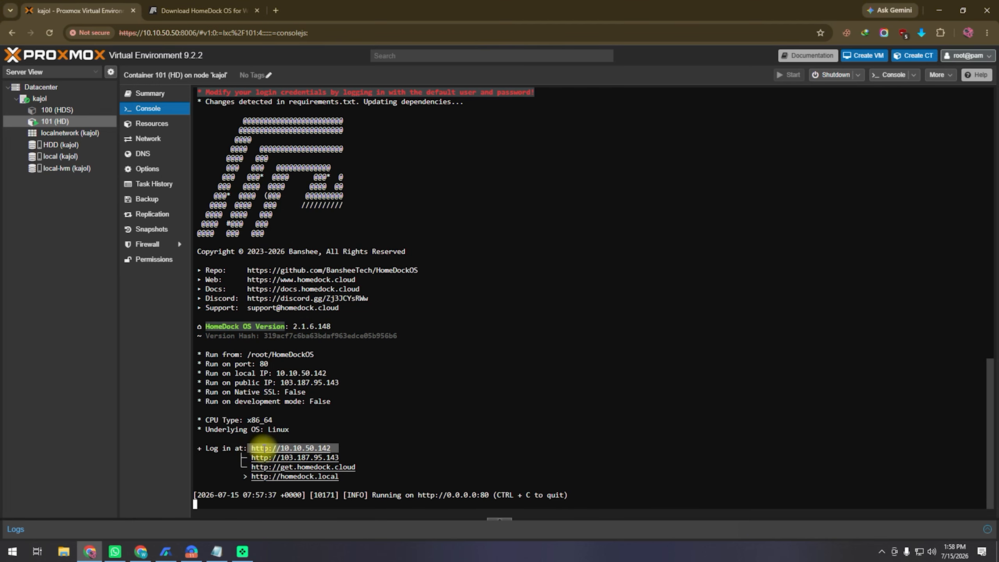
right_click(262, 449)
click(356, 268)
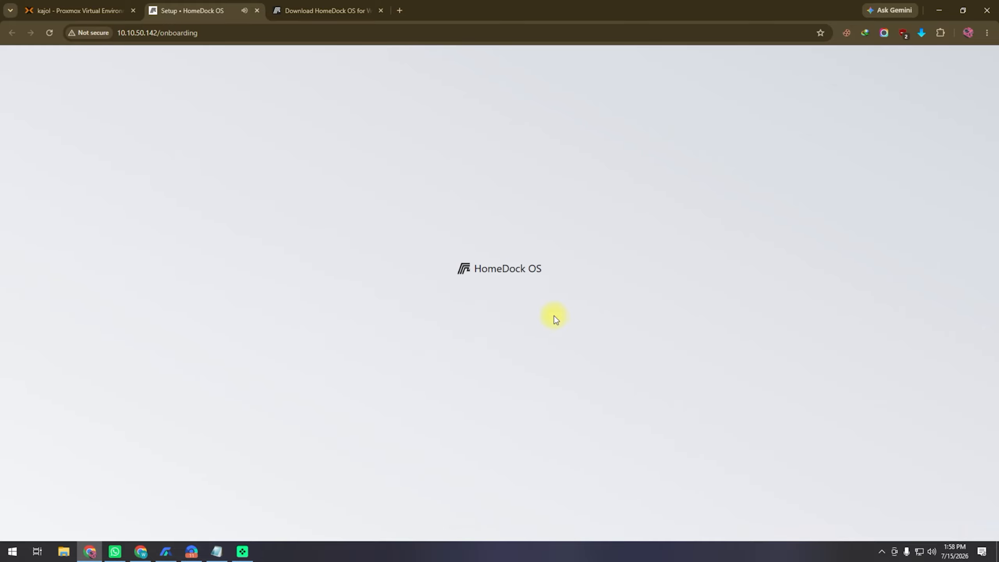
Start HomeDock OS configuration, keep English, and create the account with a username and password
click(508, 368)
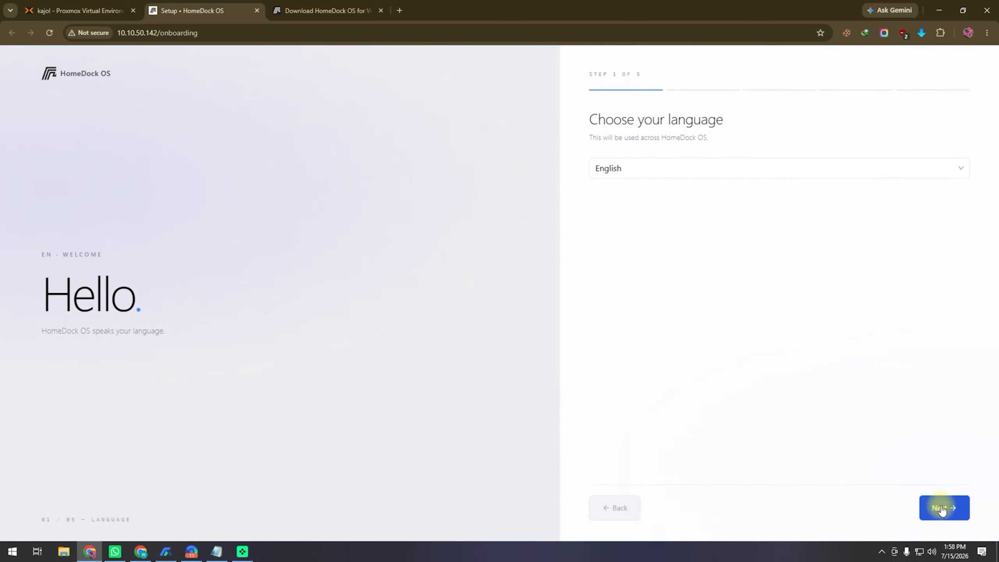
click(939, 507)
click(657, 186)
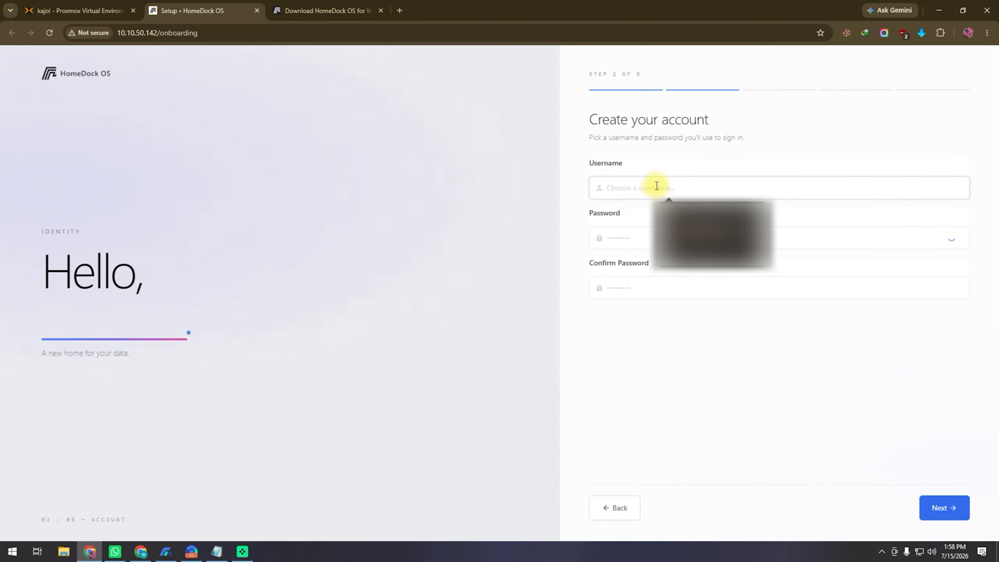
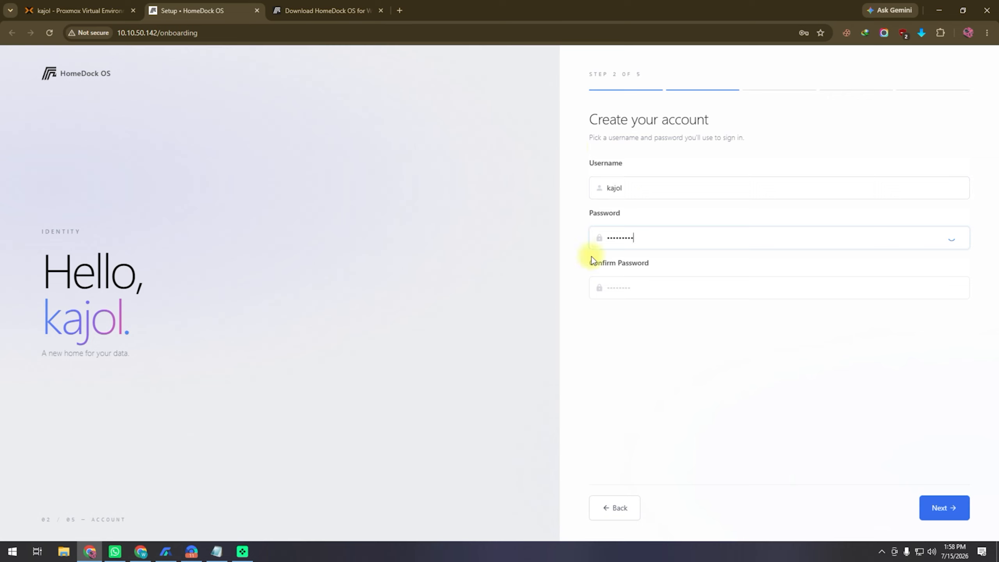
click(957, 503)
Choose Aero+ theme, leopard wallpaper, 12-hour clock and Sunday week start, then finish setup
click(888, 204)
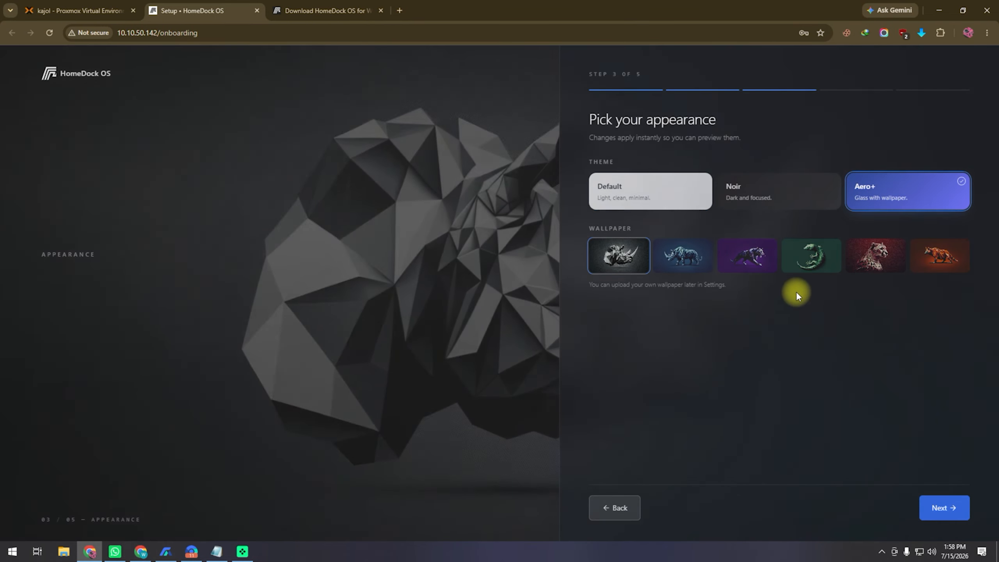
click(866, 264)
click(935, 508)
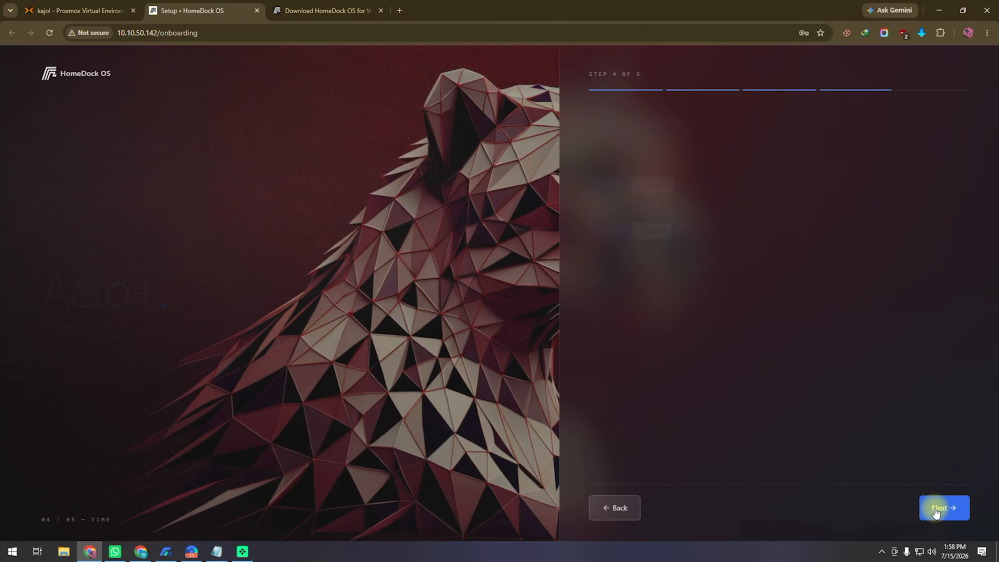
click(652, 182)
click(652, 227)
click(944, 510)
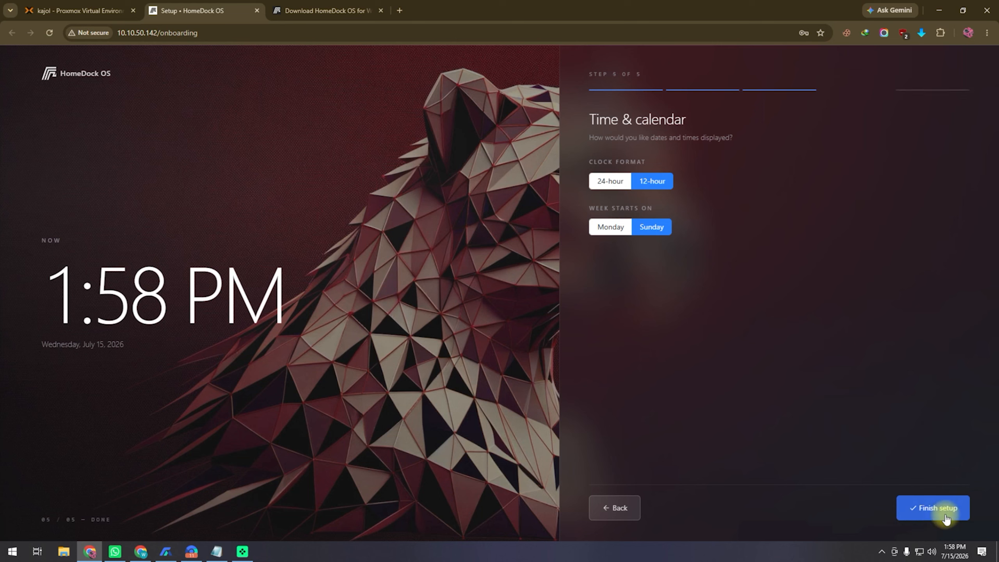
click(953, 510)
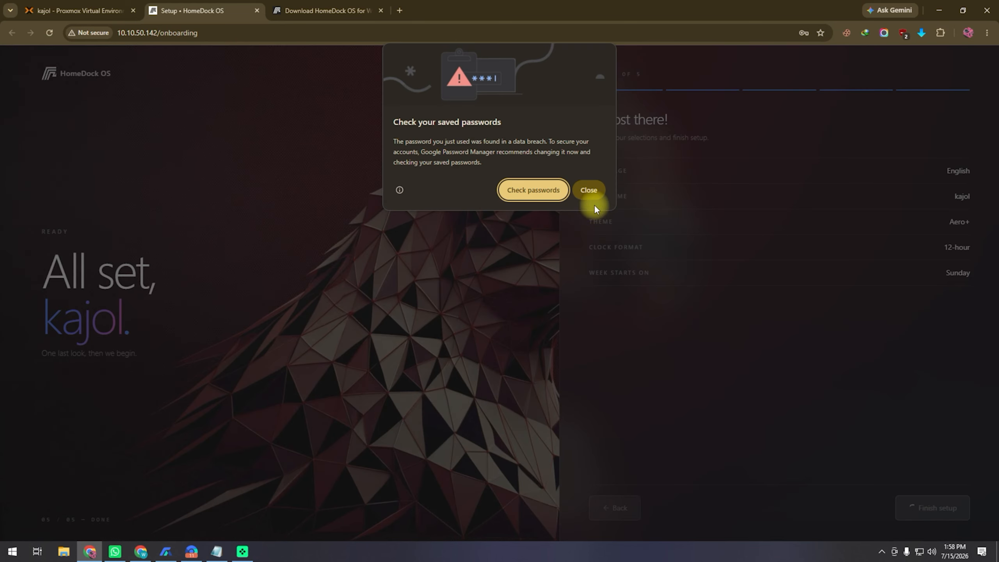
Save the new login in the browser and sign in to the HomeDock OS dashboard
click(590, 192)
click(738, 193)
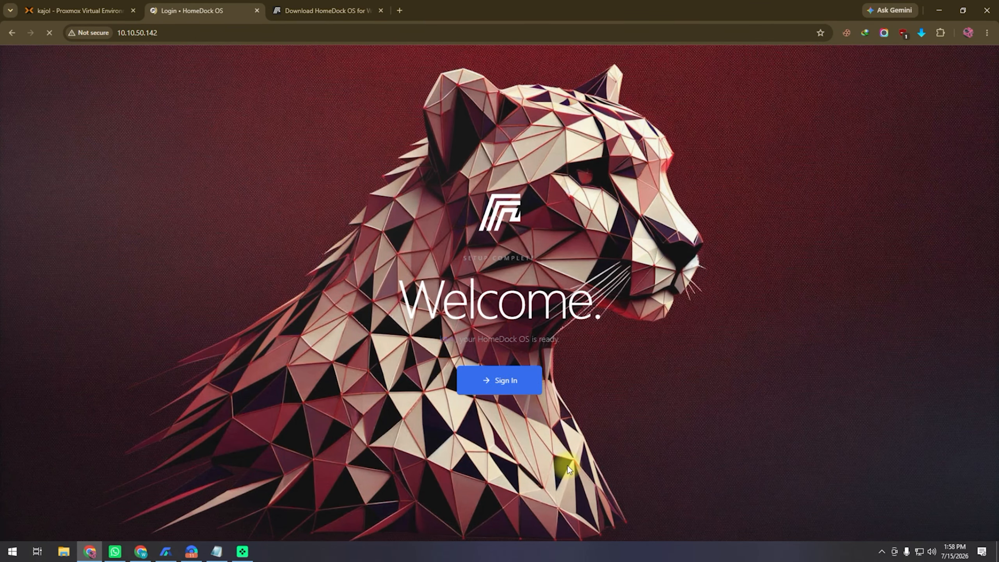
click(472, 290)
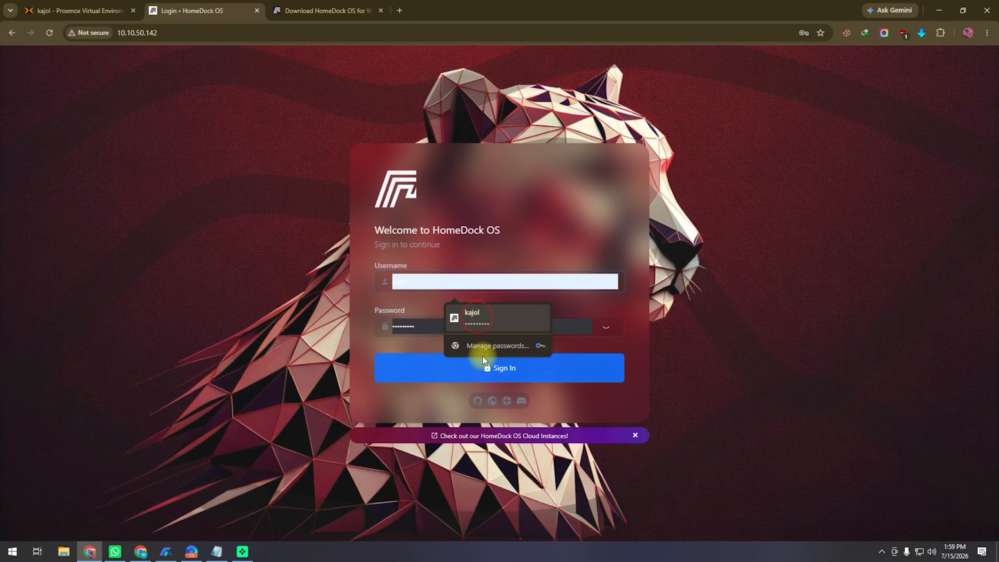
click(479, 329)
click(473, 366)
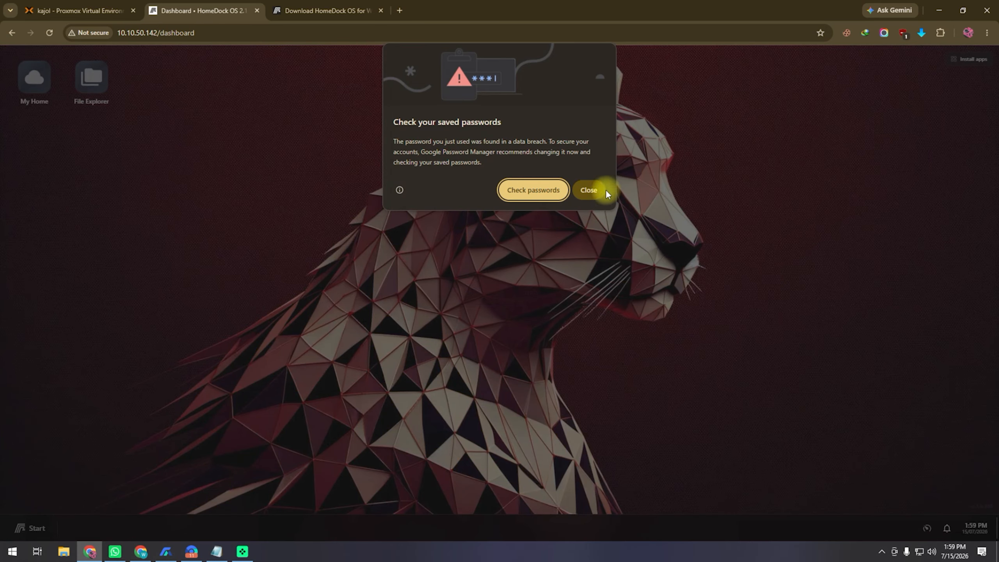
click(589, 190)
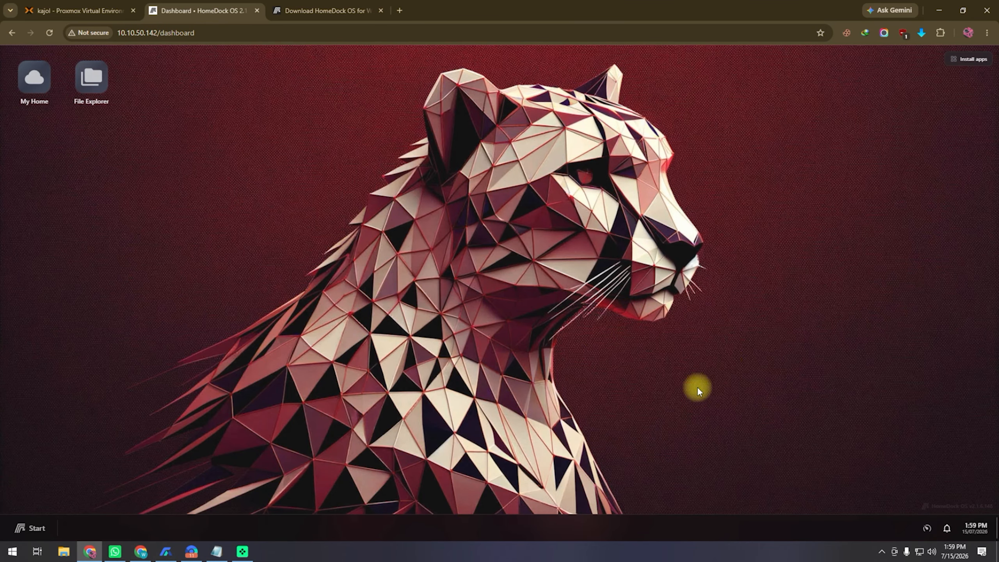
click(36, 527)
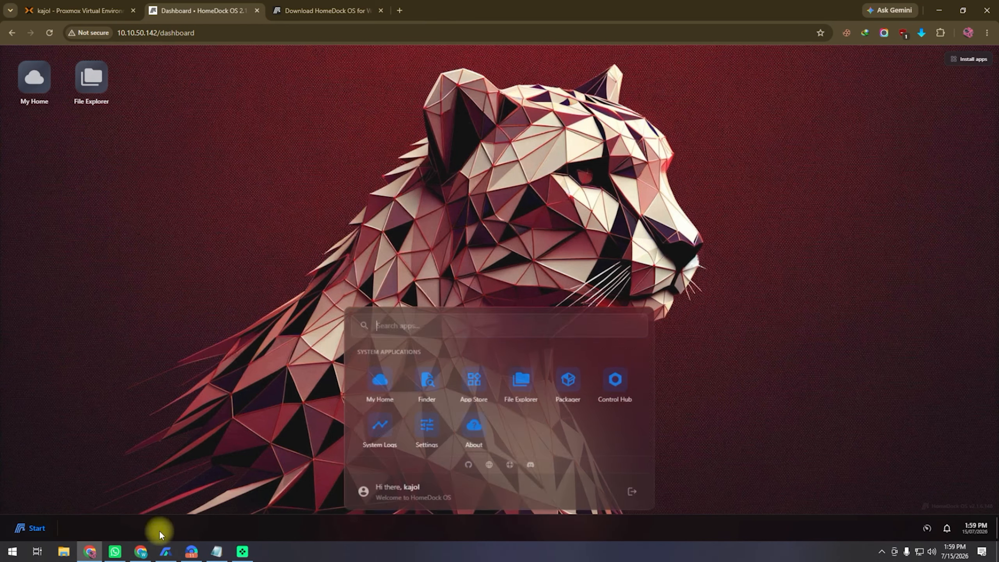
Install Firefox from the HomeDock App Store with a newly set app password
click(474, 381)
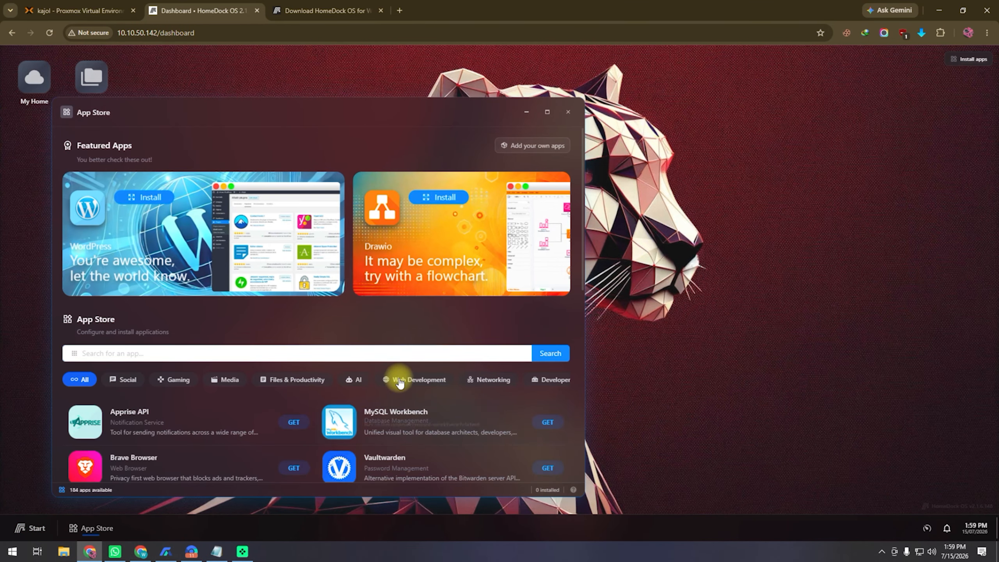
scroll(397, 380, down, 4)
click(294, 358)
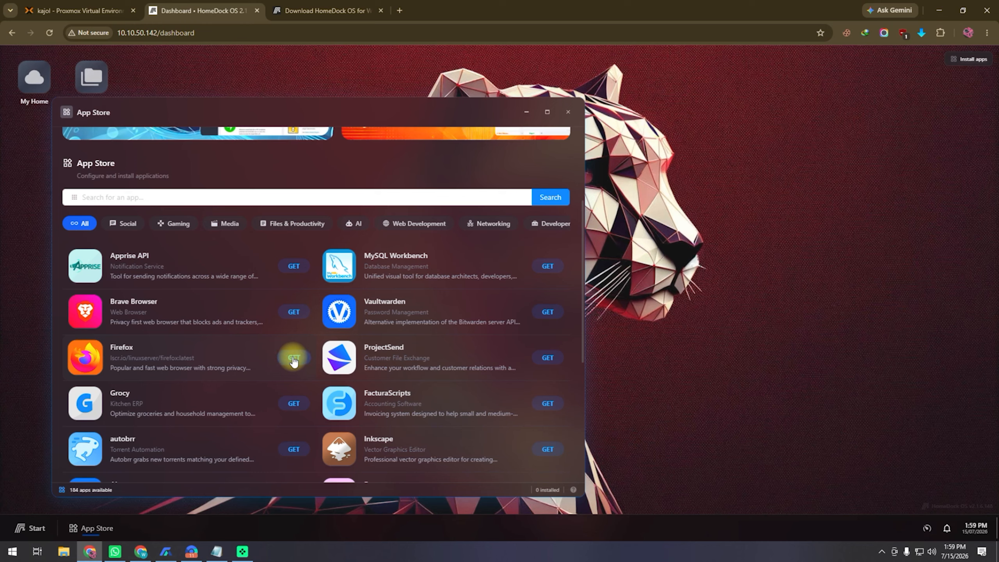
scroll(537, 357, down, 3)
click(179, 384)
drag(186, 383, 56, 383)
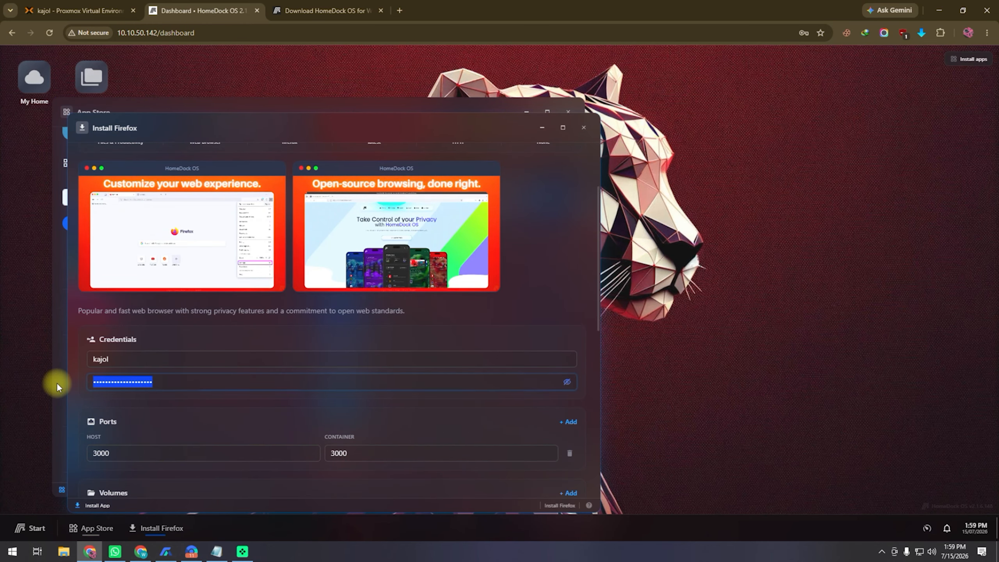
text(•••••)
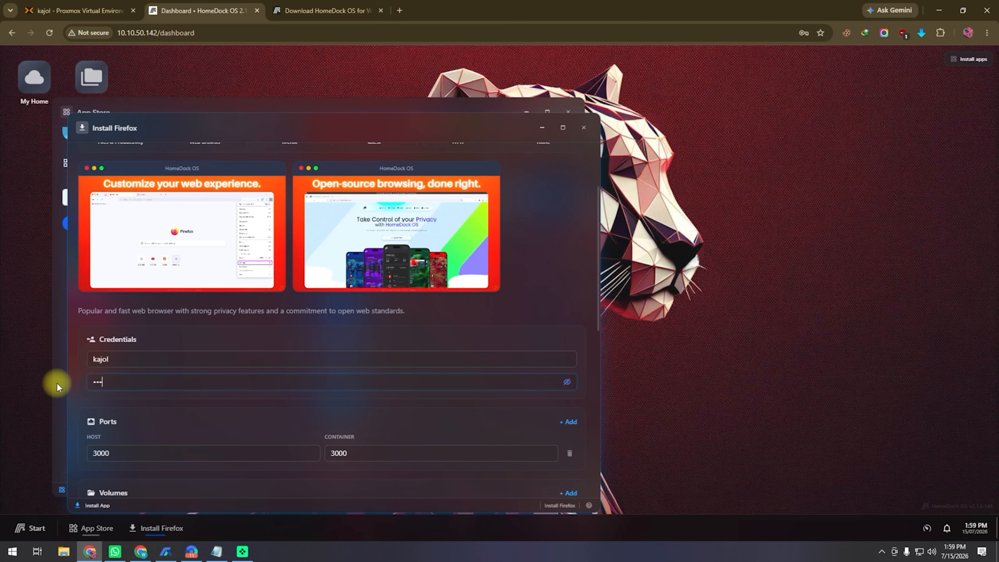
scroll(226, 333, up, 3)
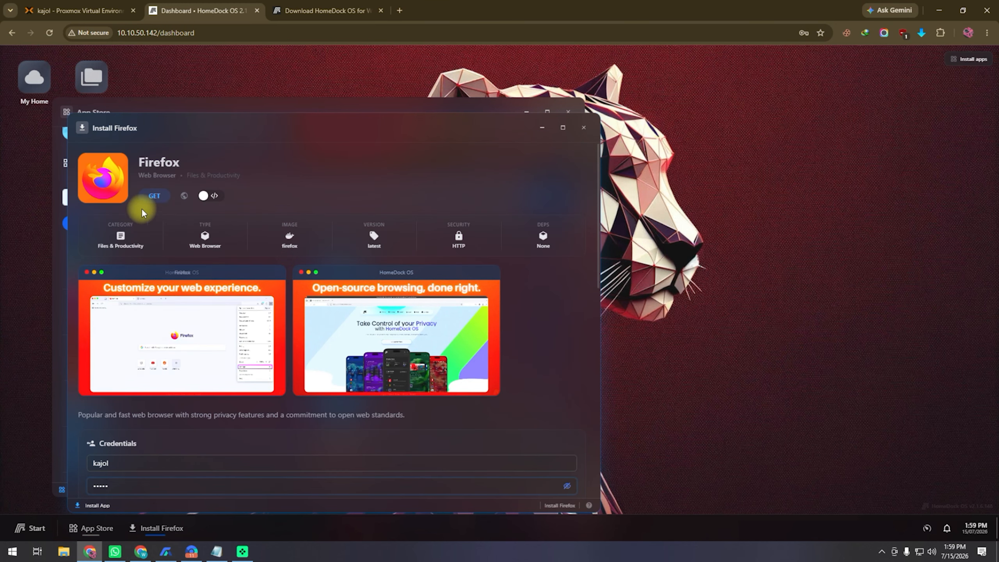
click(153, 195)
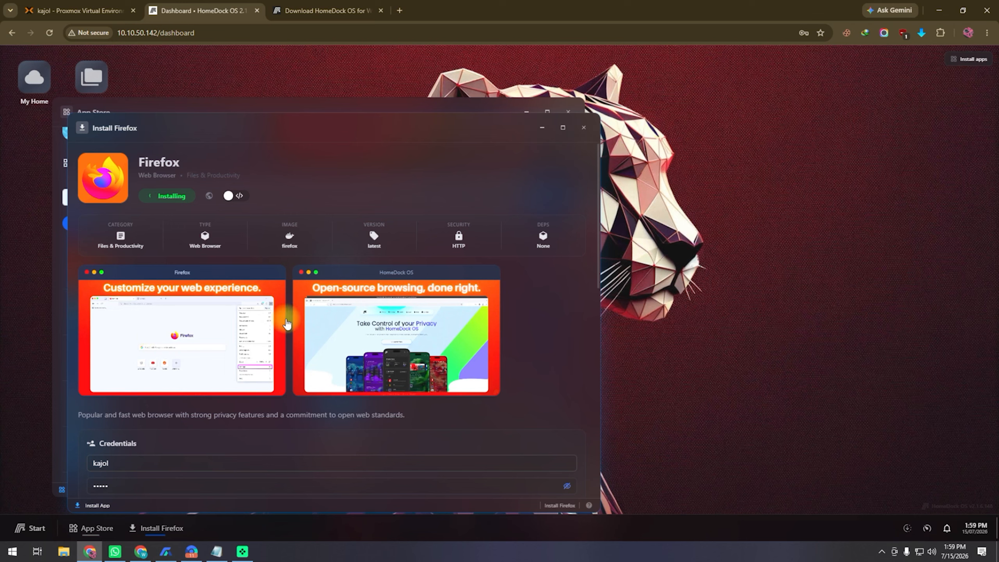
Check install progress in the Proxmox console, then minimize the App Store and Firefox install windows
click(85, 10)
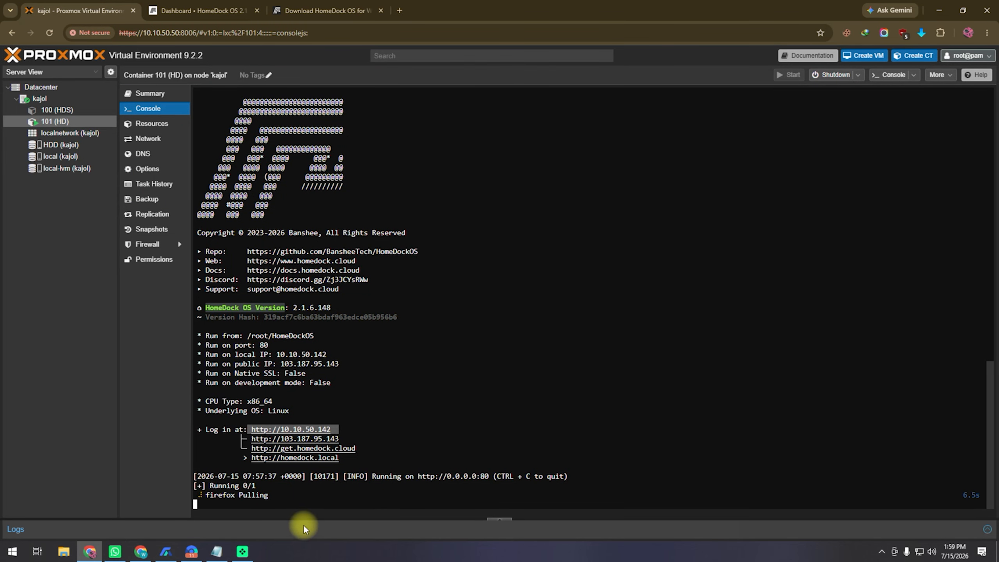
click(199, 11)
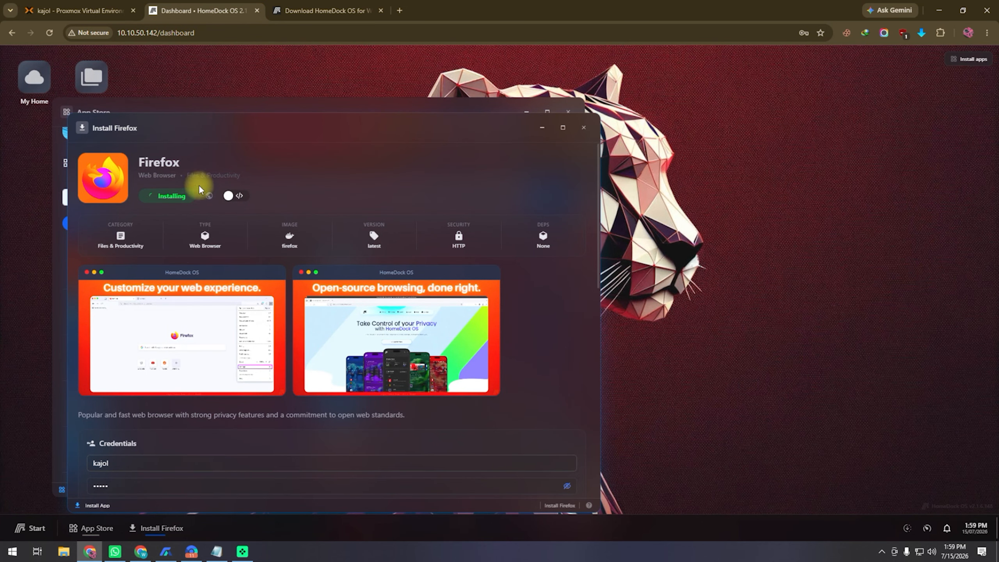
drag(370, 109, 595, 68)
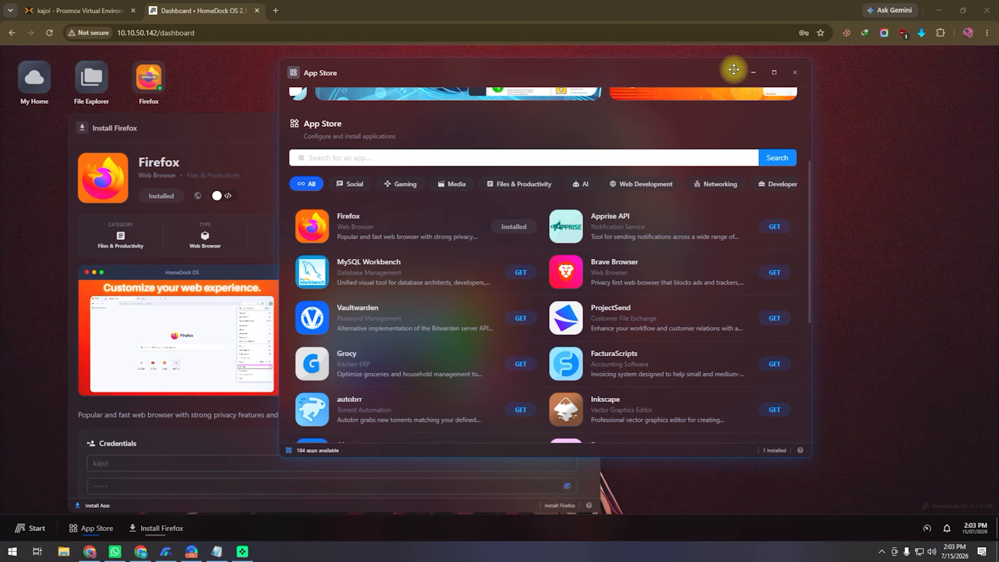
click(754, 73)
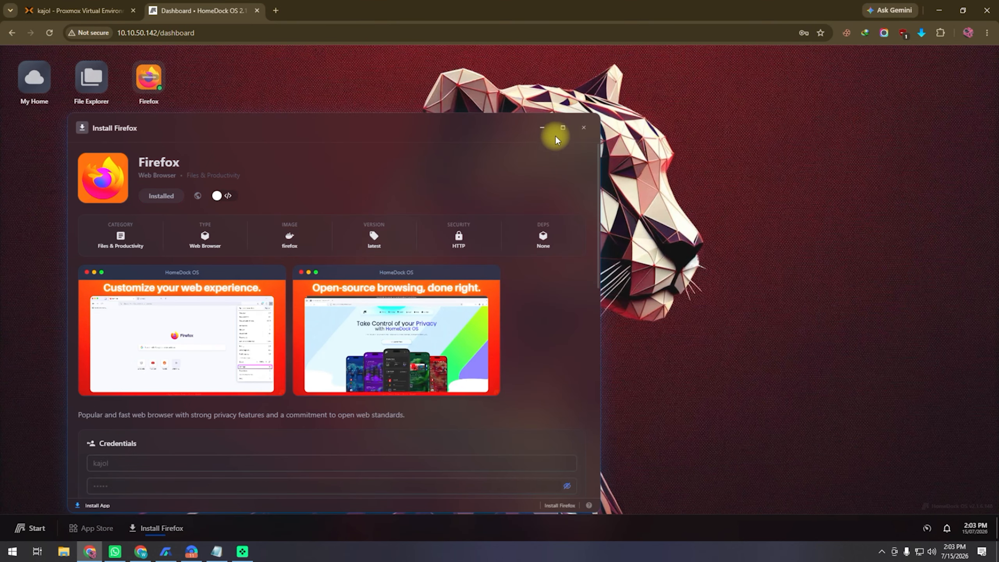
click(544, 128)
Launch the Firefox app at 10.10.50.142:3000, submit the sign-in credentials, and decline saving the password
click(154, 78)
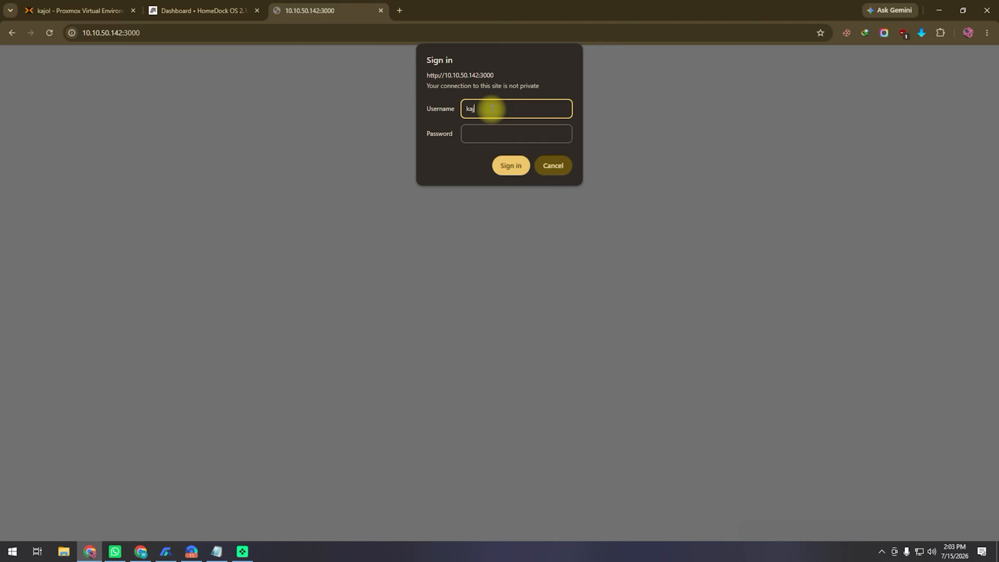
key(Tab)
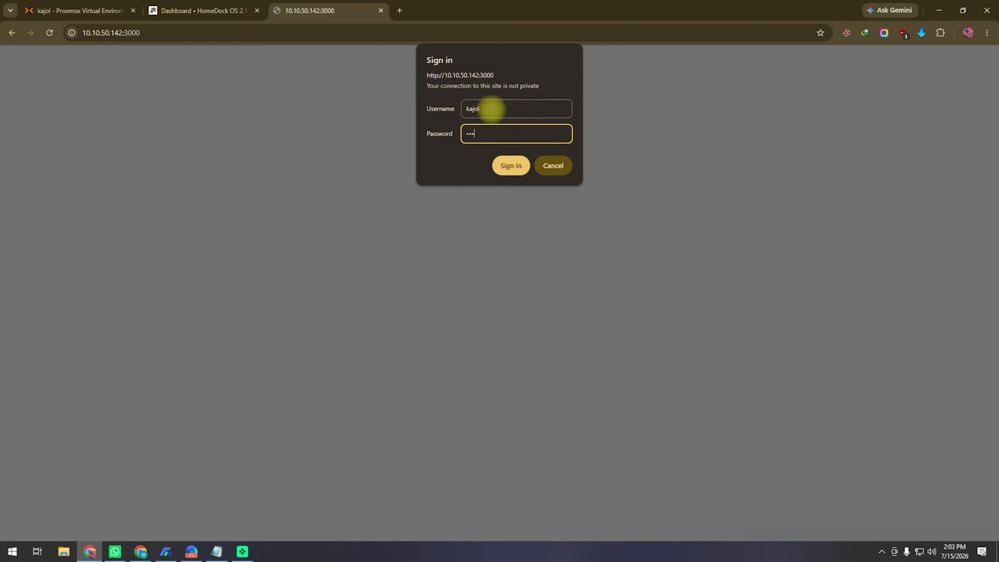
key(Return)
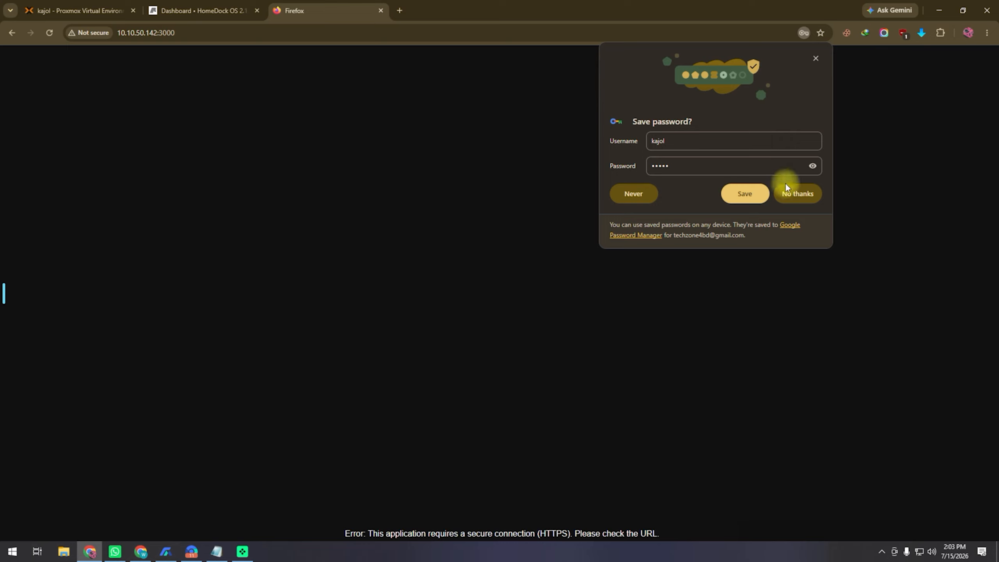
click(798, 194)
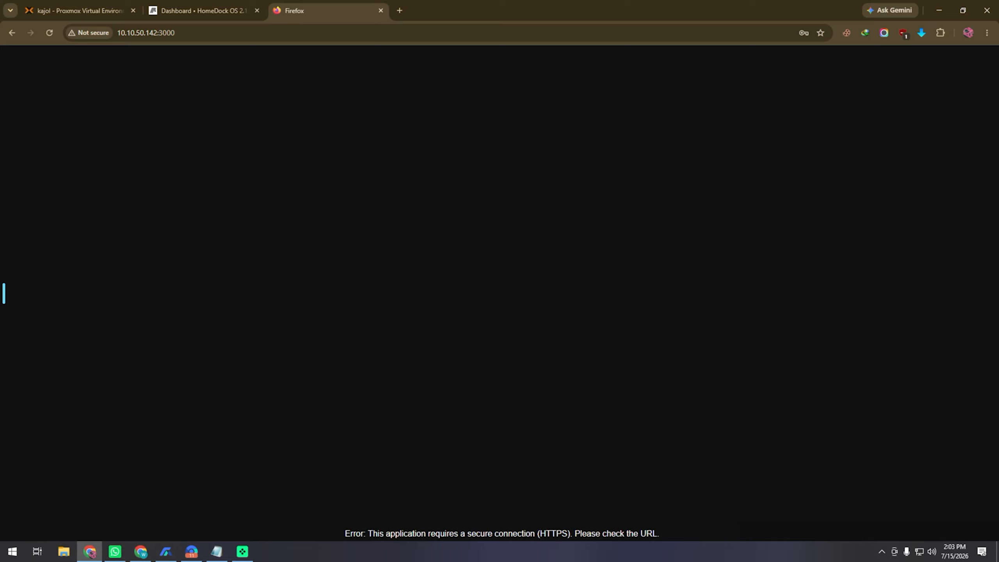
Bring the Cloudflare dashboard window into view and enlarge it
drag(998, 132, 419, 99)
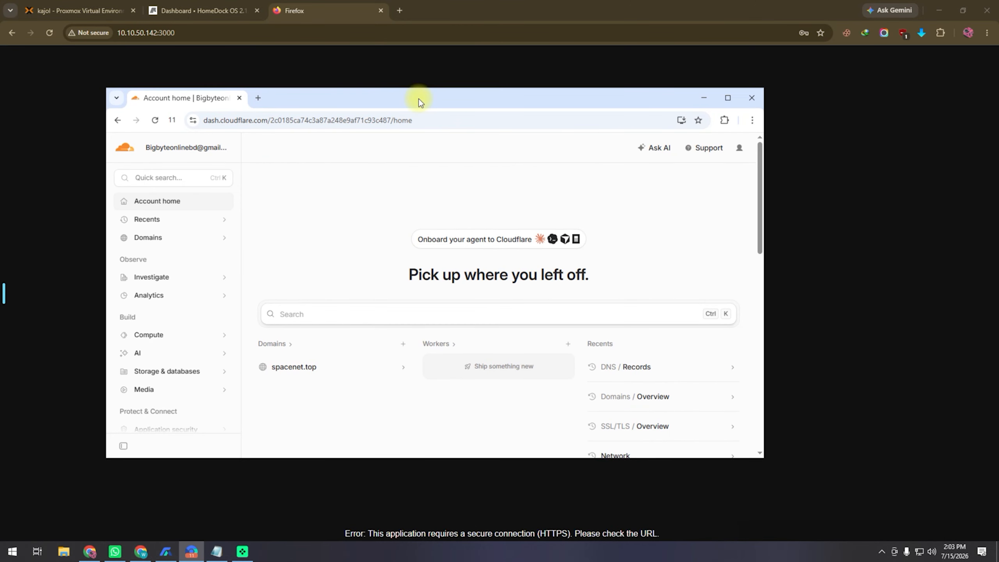
drag(763, 458, 919, 517)
drag(538, 99, 544, 73)
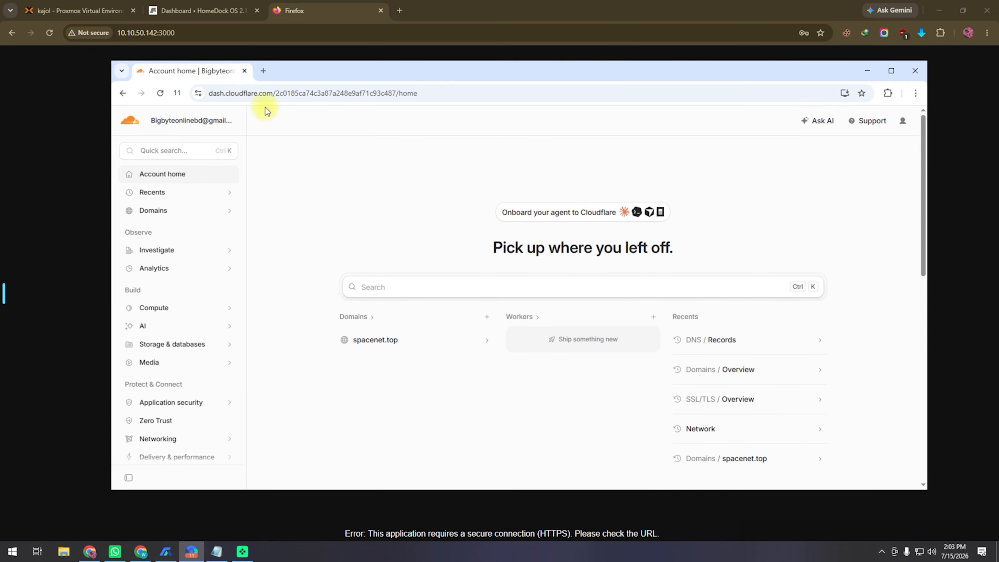
scroll(203, 356, down, 1)
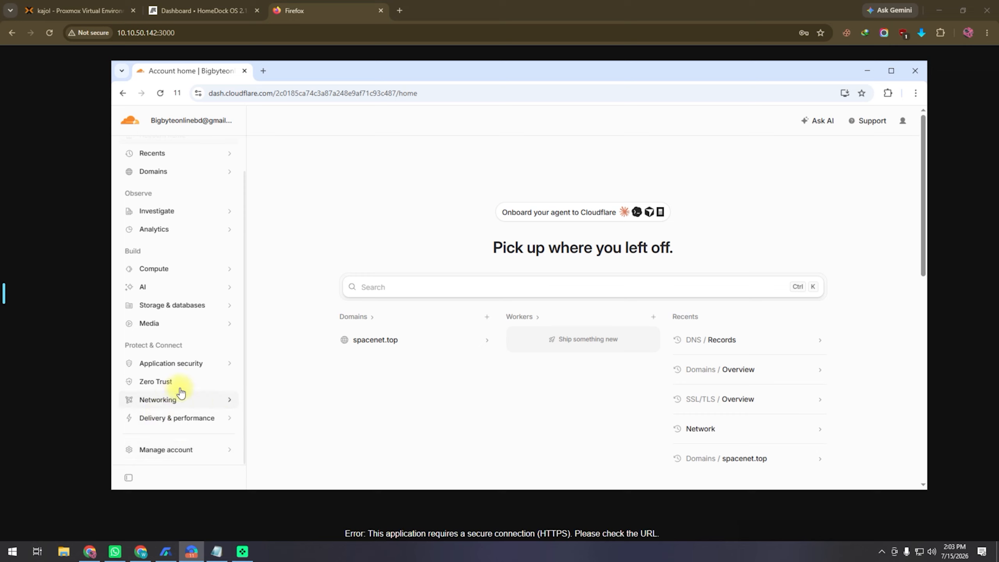
click(883, 530)
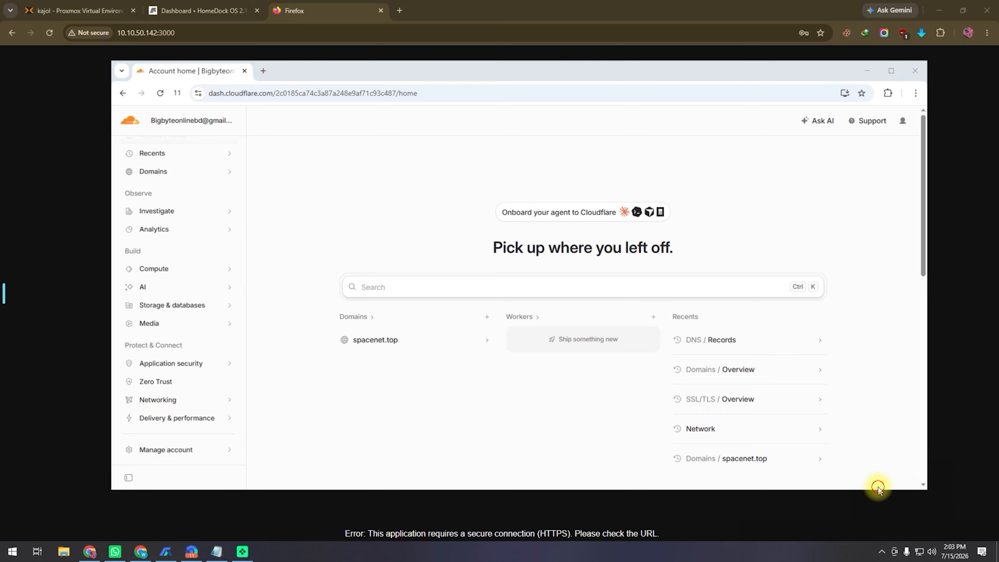
drag(388, 370, 183, 384)
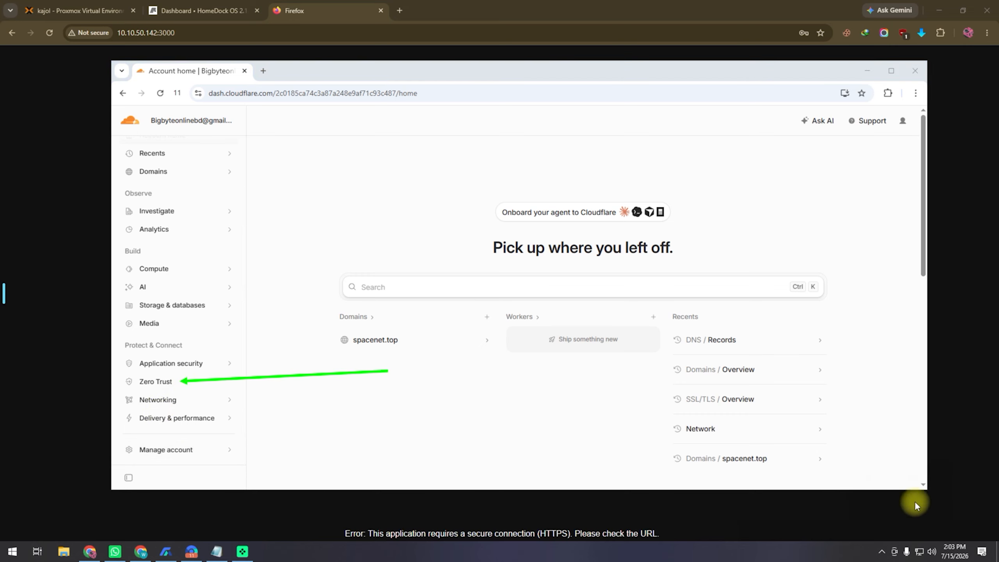
Go to Zero Trust > Networks > Tunnels & Mesh, create a tunnel and choose Cloudflared
click(152, 381)
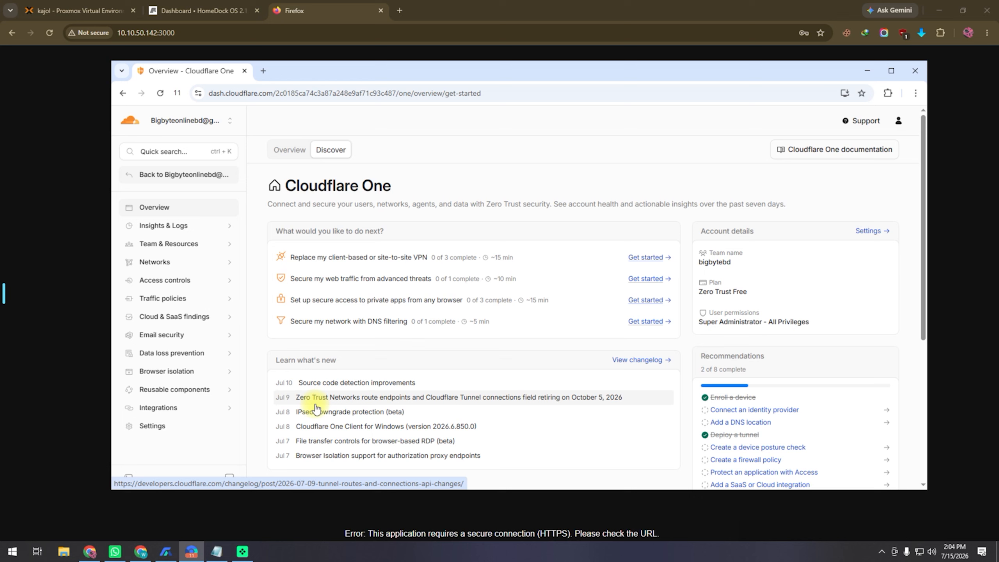
click(163, 266)
click(886, 534)
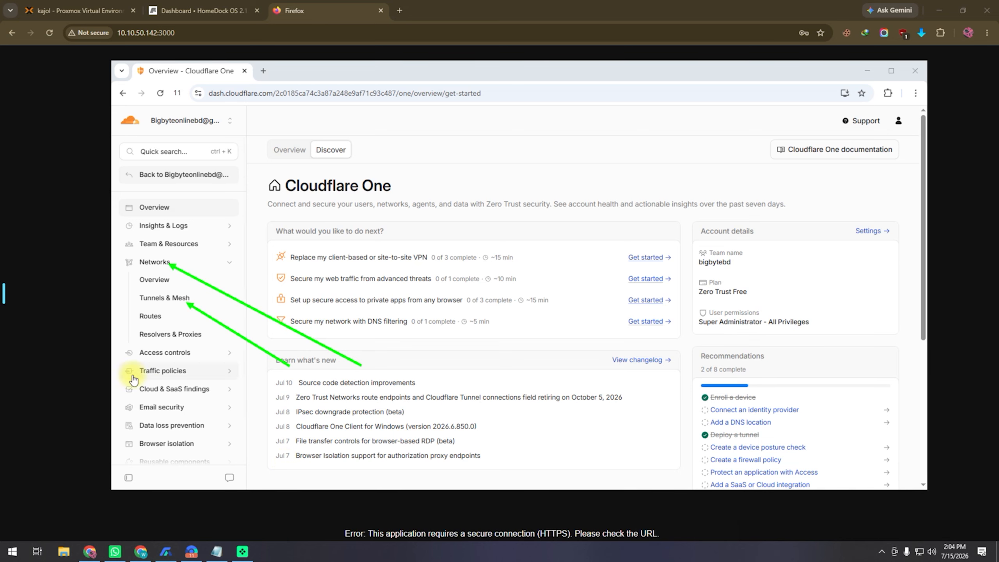
click(160, 303)
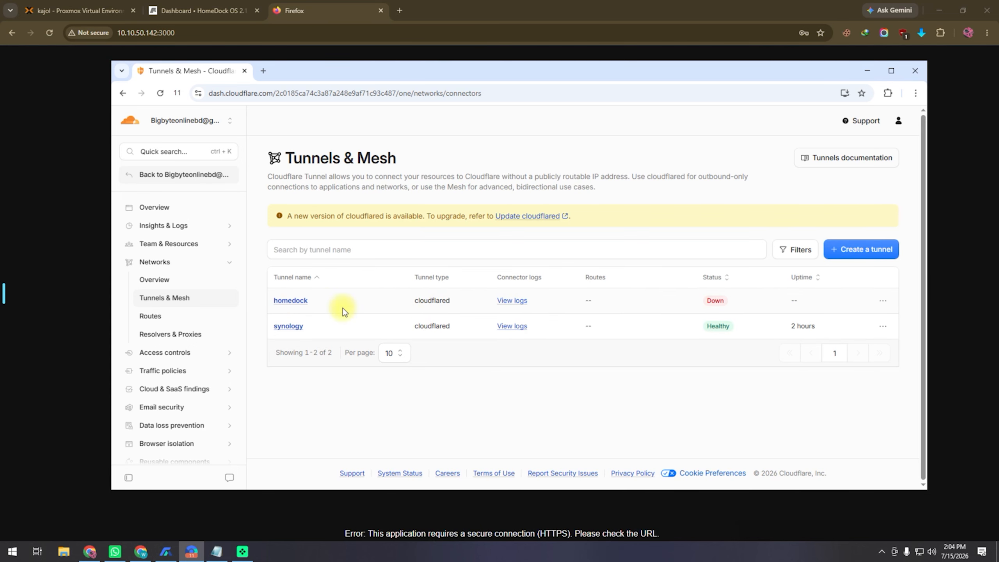
click(889, 254)
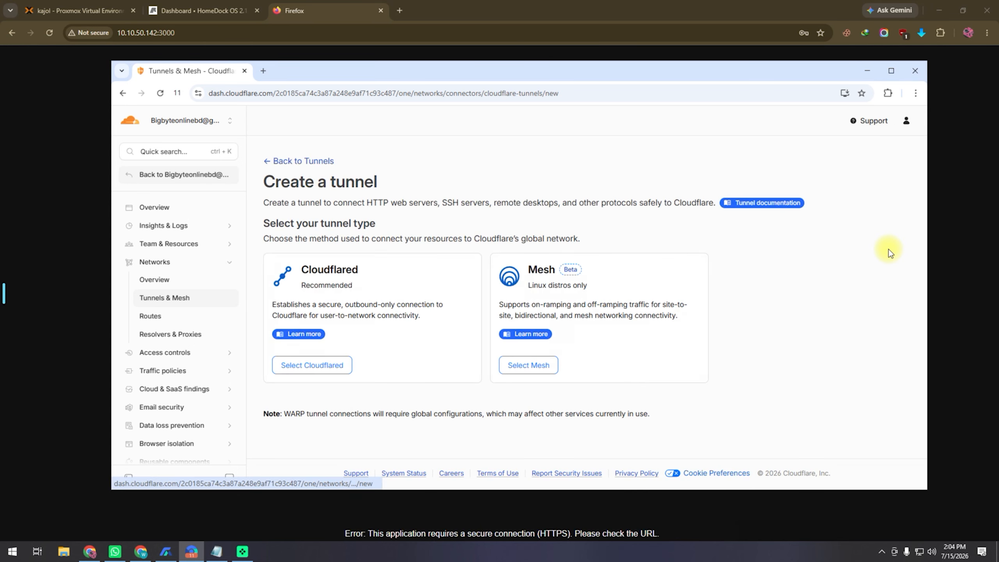
click(867, 504)
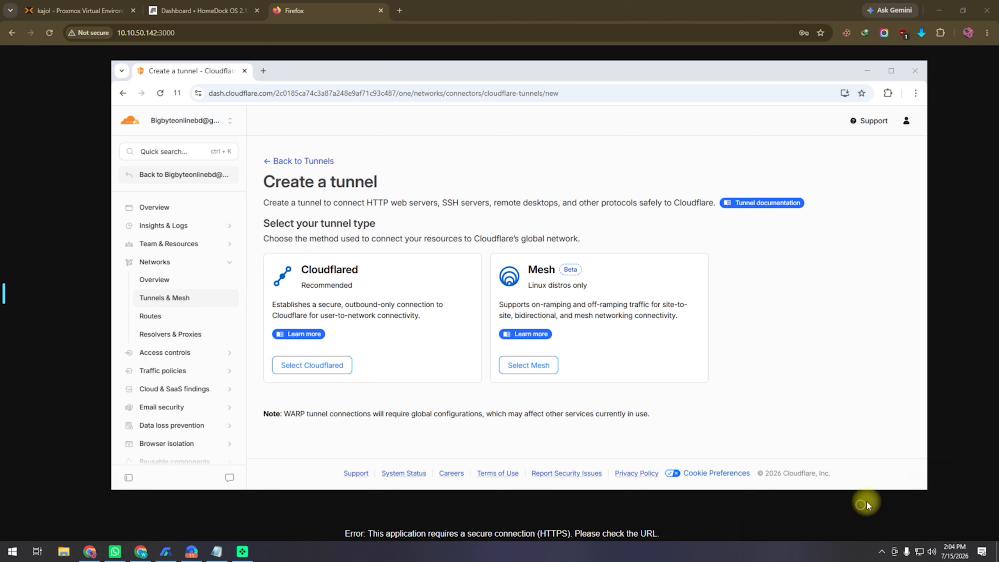
mouse_move(263, 253)
mouse_down()
mouse_move(424, 392)
mouse_move(466, 283)
mouse_move(276, 254)
mouse_up()
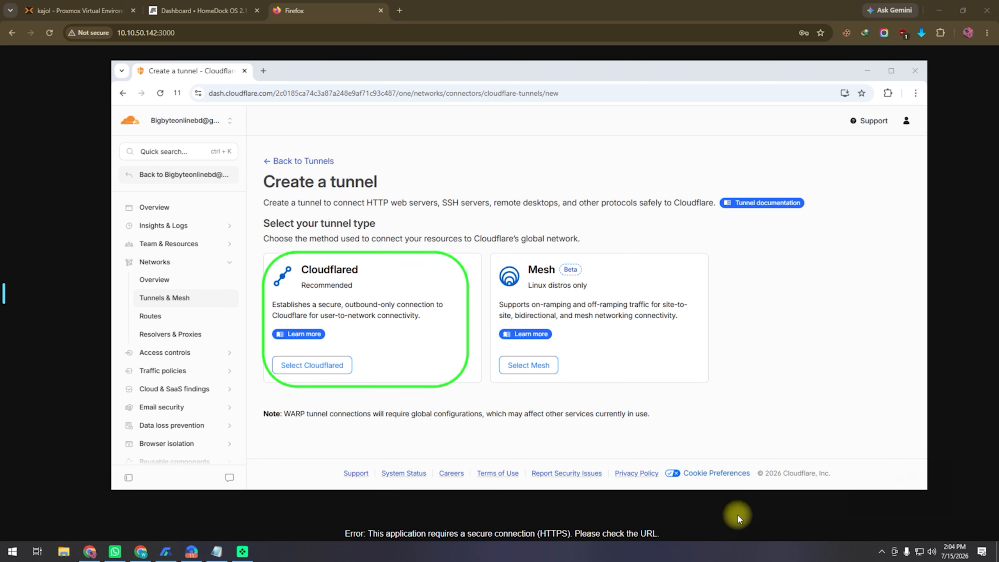
click(321, 365)
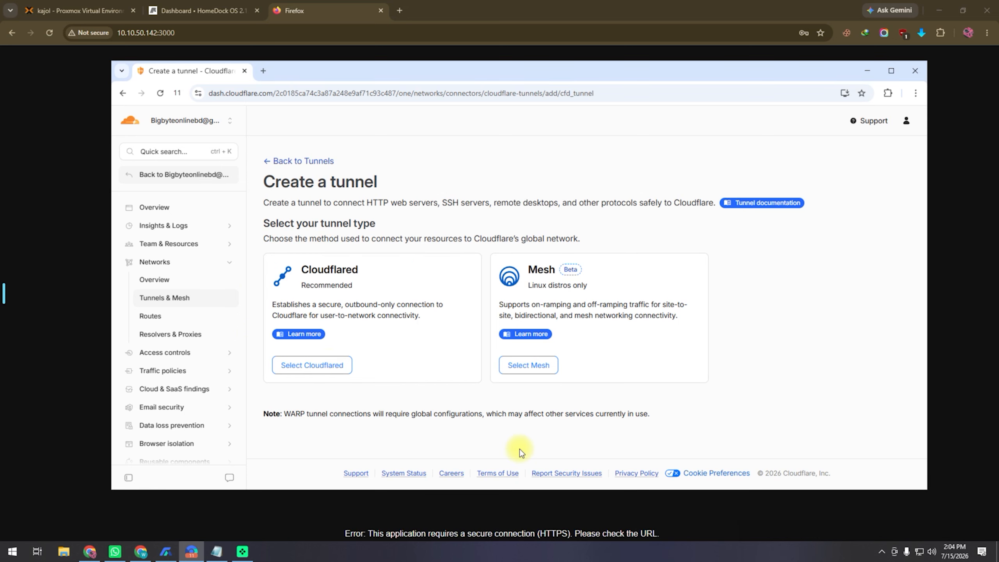
Name the new tunnel 'HD' and save it
click(406, 303)
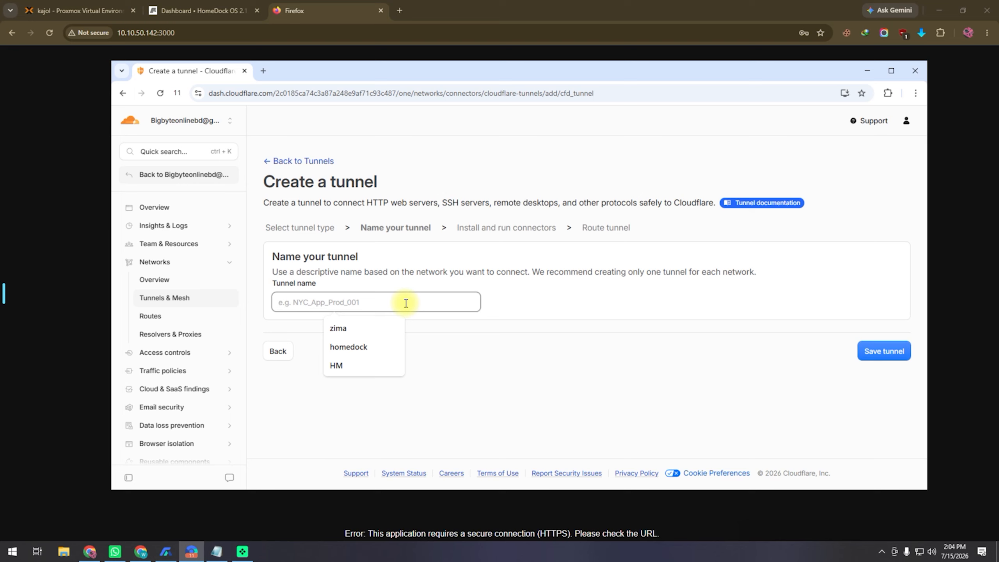
text(HD)
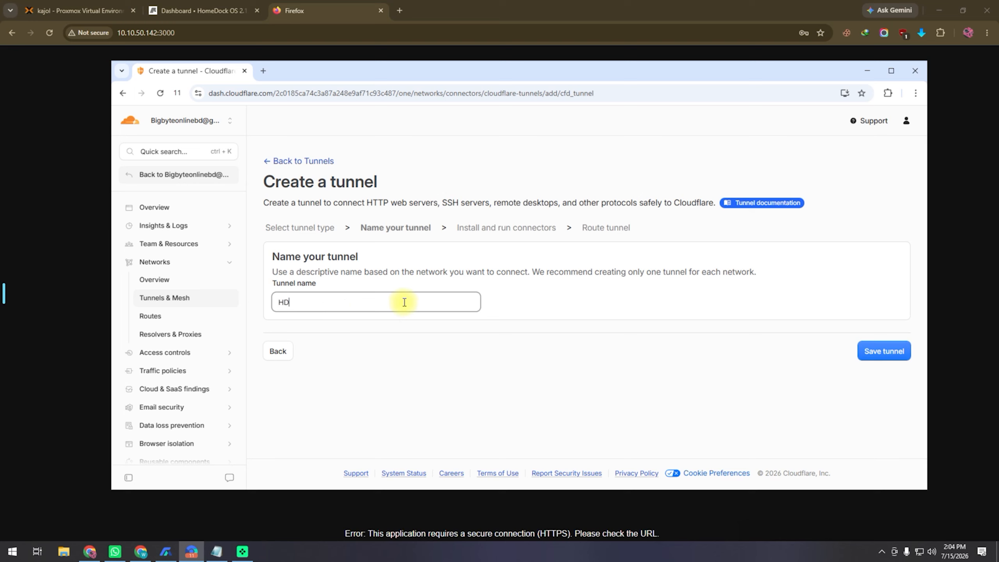
click(894, 356)
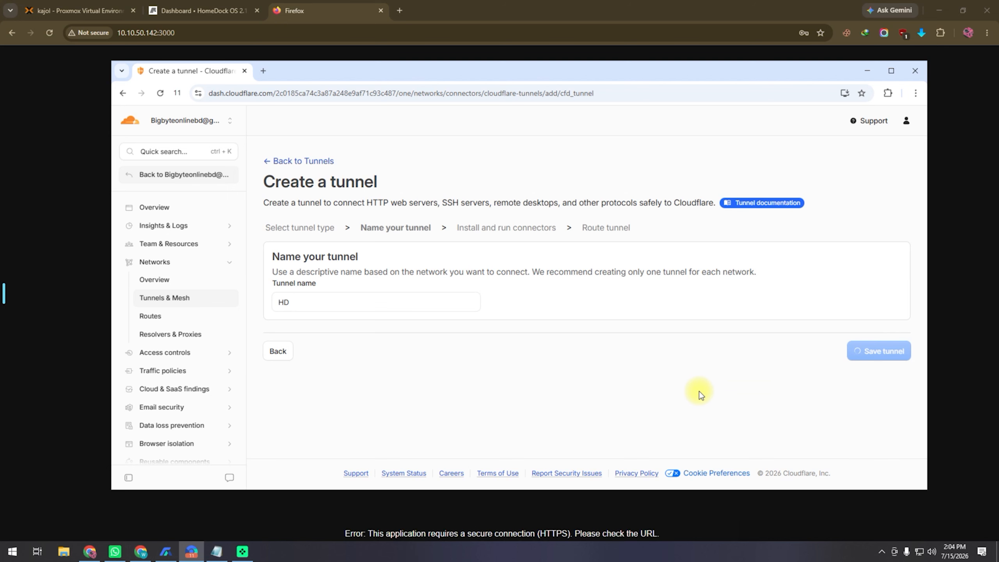
Select Debian as the connector operating system and copy the cloudflared install commands
scroll(562, 333, down, 3)
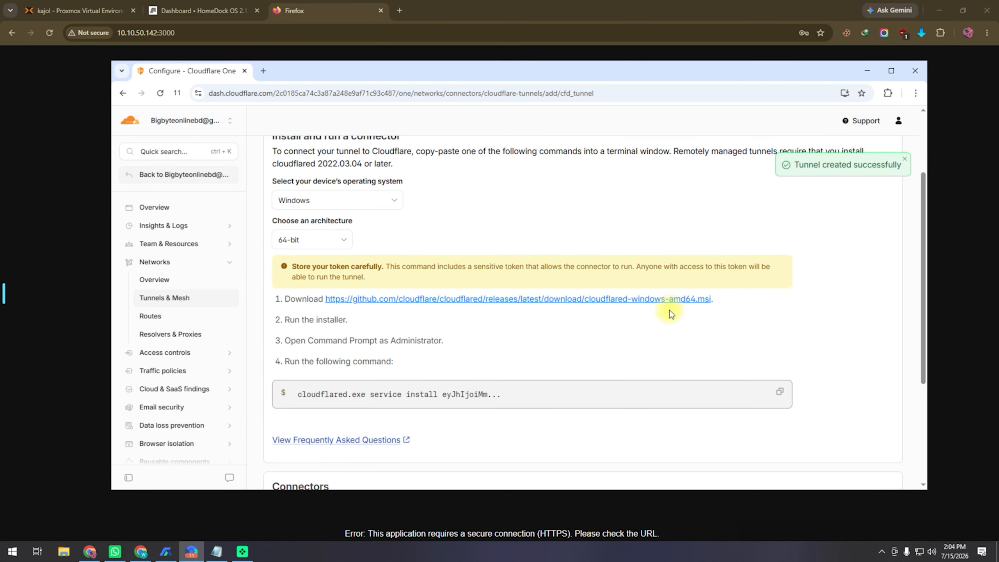
click(370, 204)
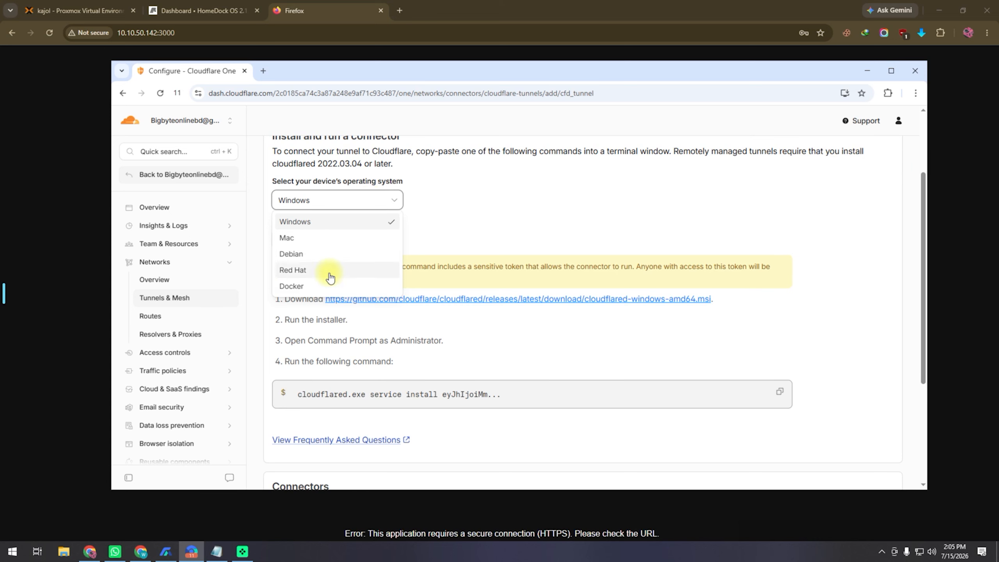
click(301, 254)
scroll(596, 236, down, 3)
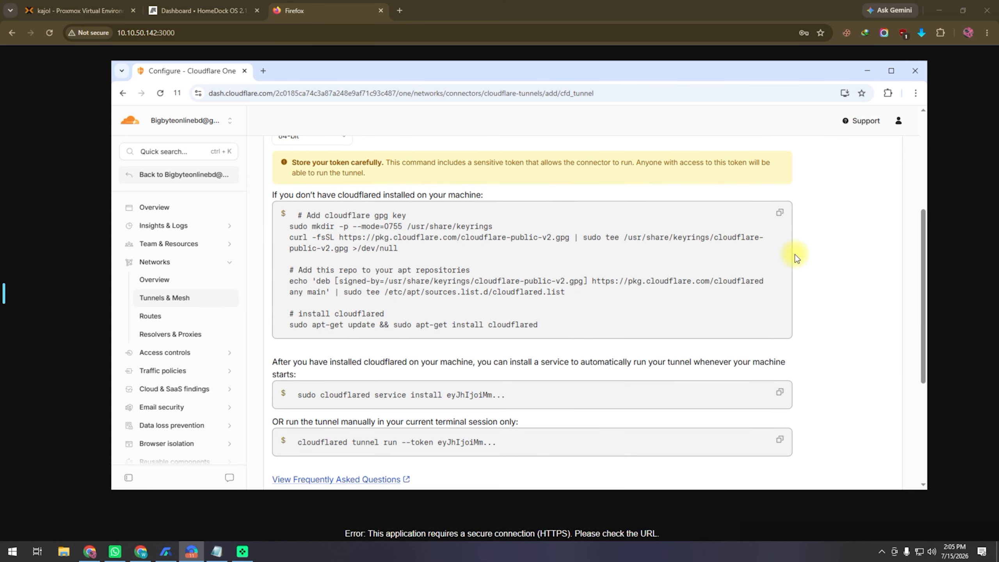
scroll(842, 299, down, 2)
click(780, 161)
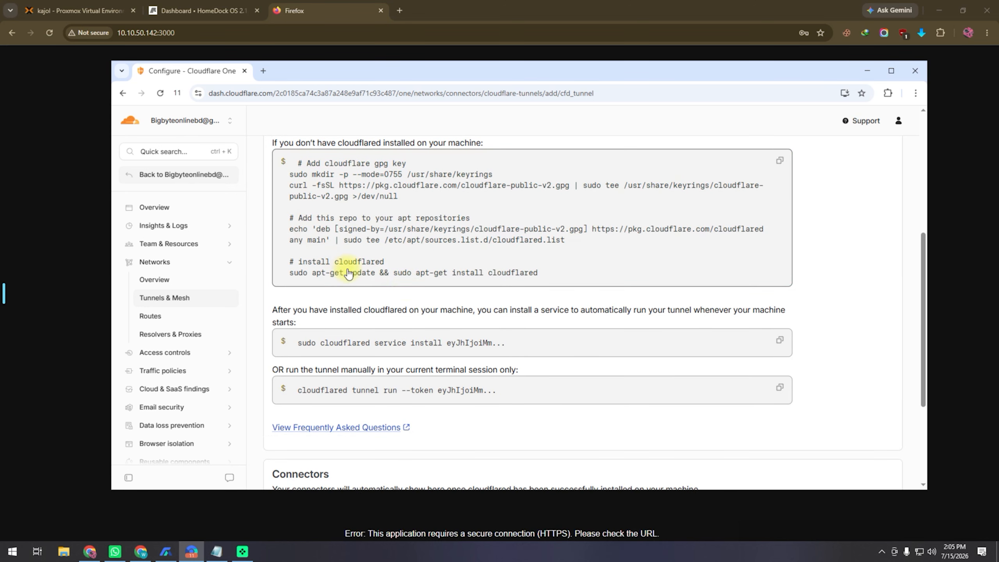
click(780, 161)
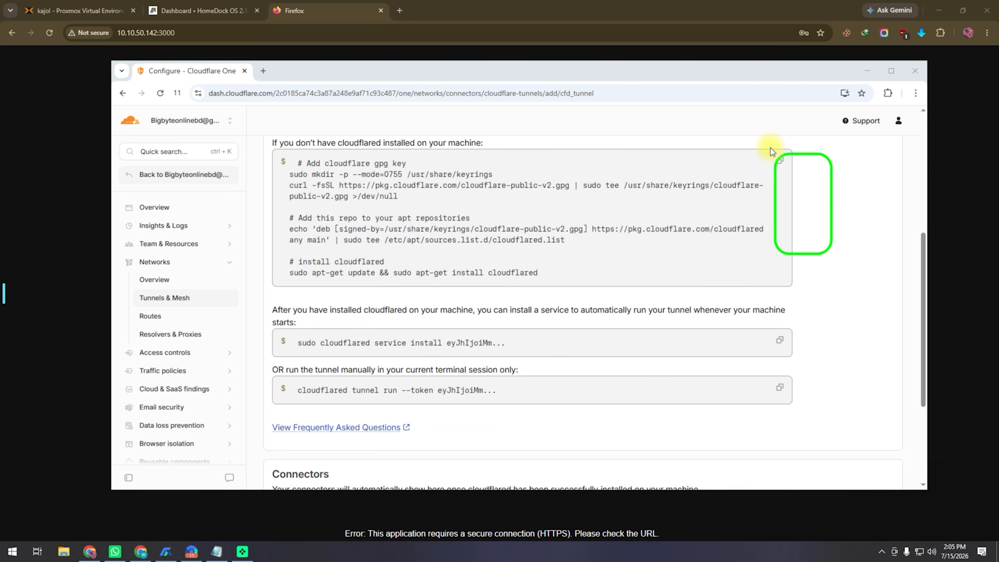
click(879, 487)
drag(839, 283, 784, 166)
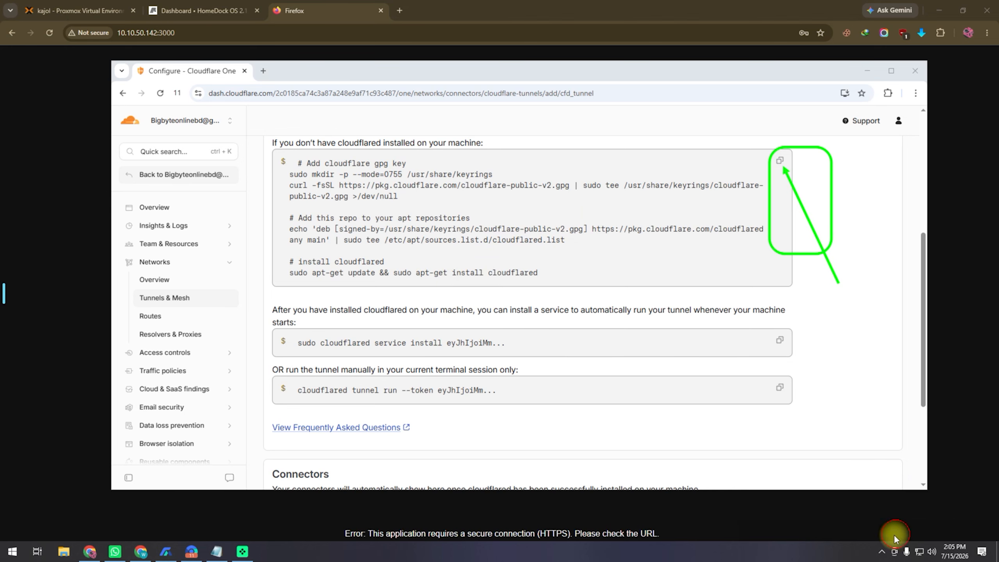
click(79, 10)
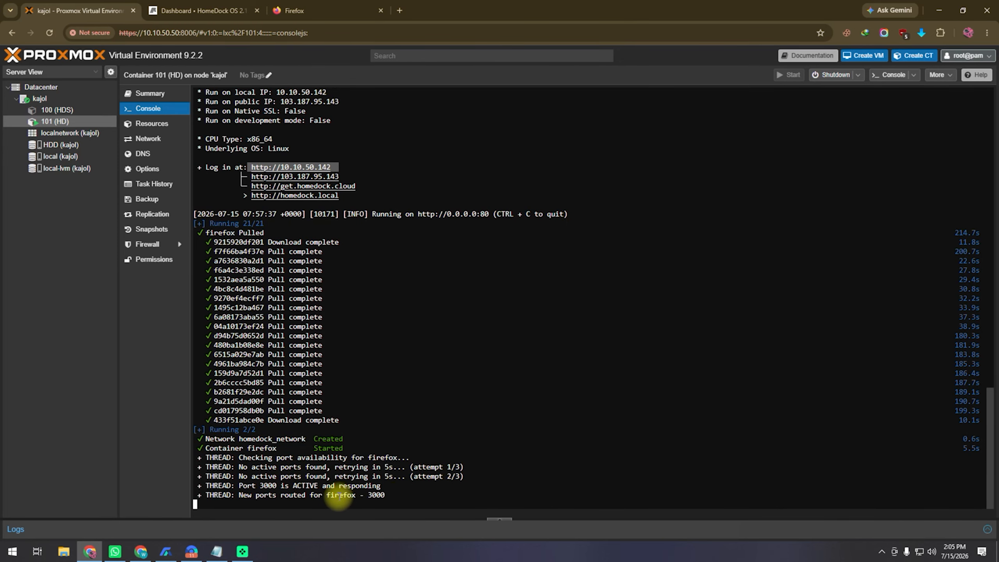
Reboot container 101 and log back in to its console as root
click(858, 75)
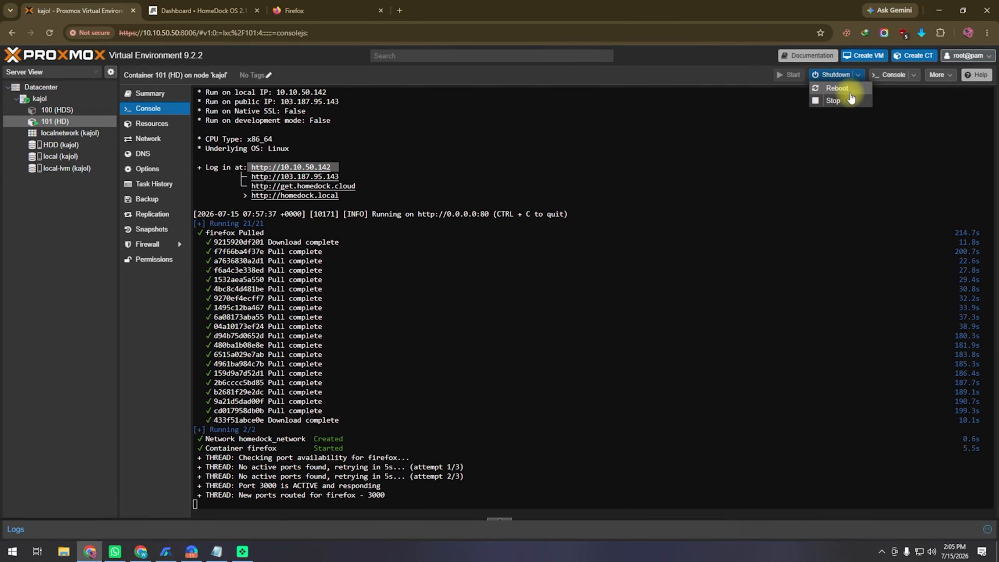
click(849, 93)
click(470, 316)
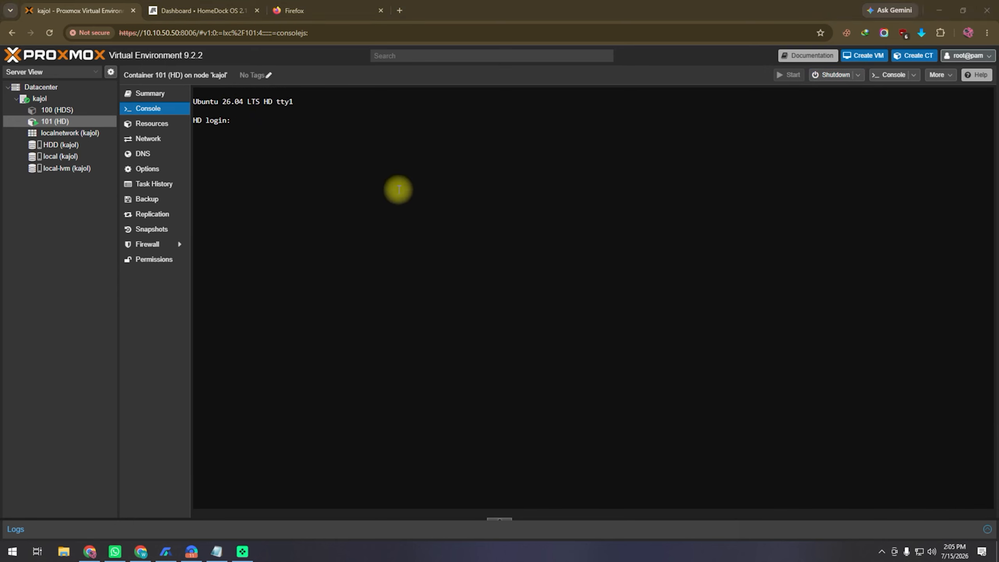
click(407, 131)
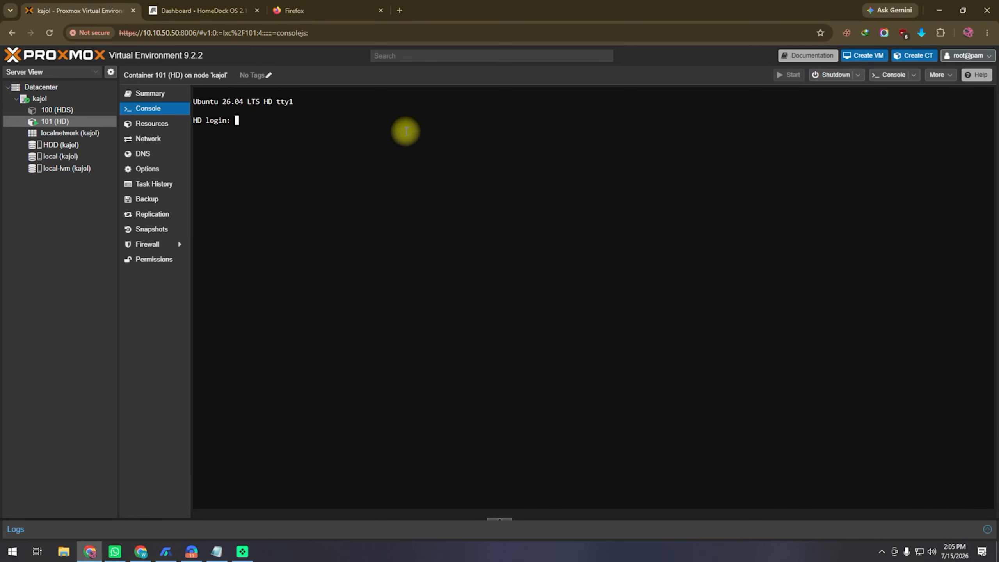
key(Return)
key(Return)
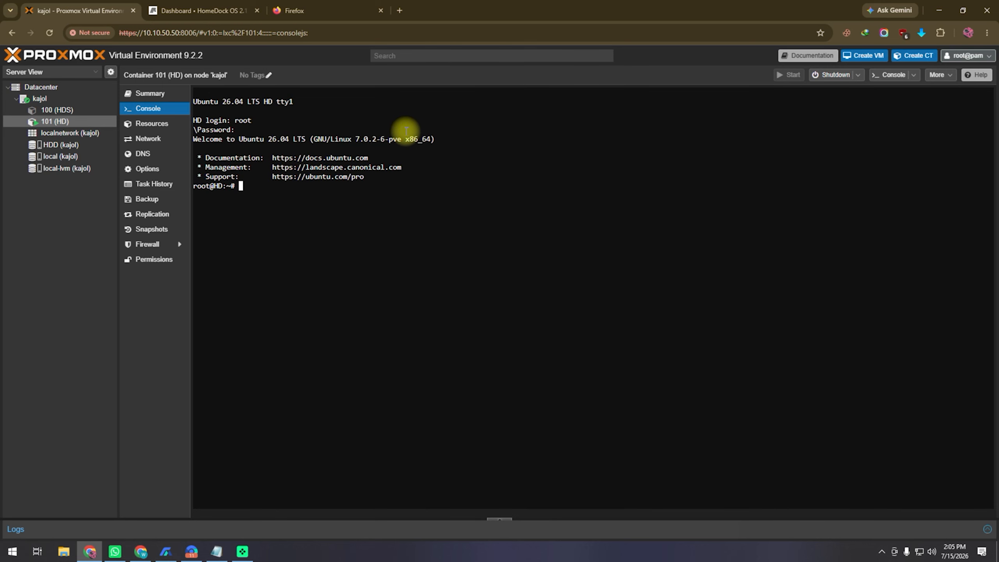
Copy the cloudflared install commands from Cloudflare and run them in container 101's console
click(190, 553)
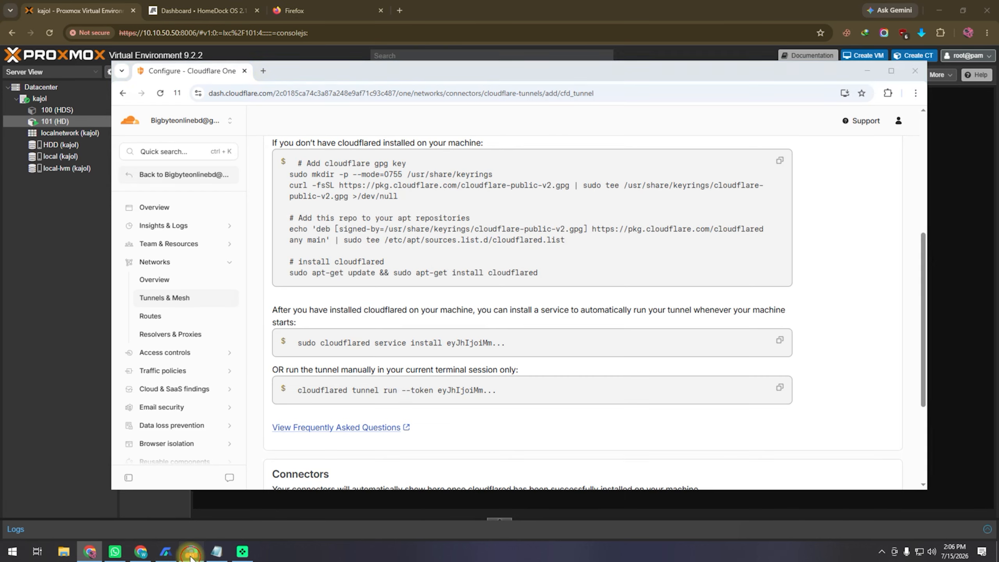
click(779, 162)
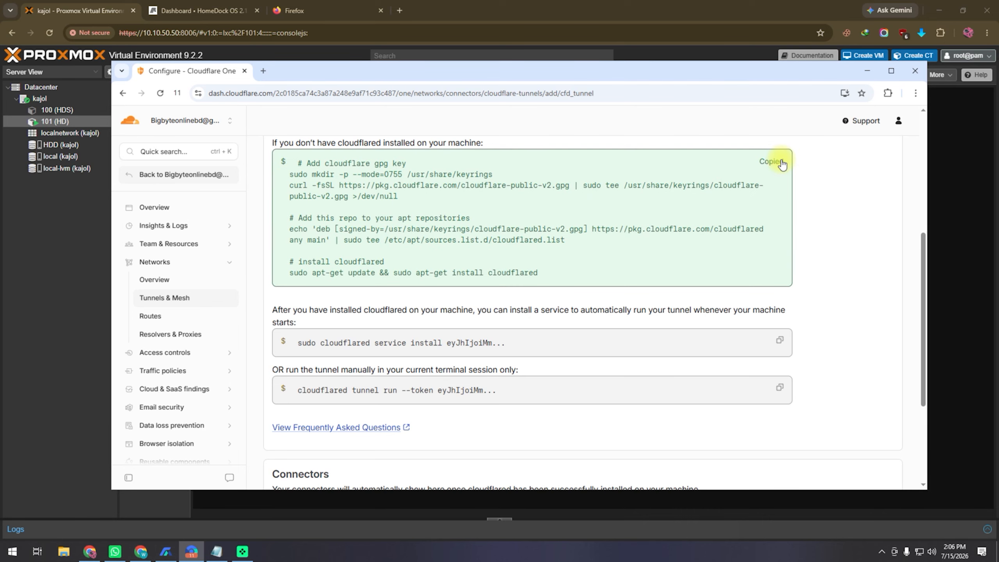
click(80, 21)
right_click(286, 185)
click(328, 303)
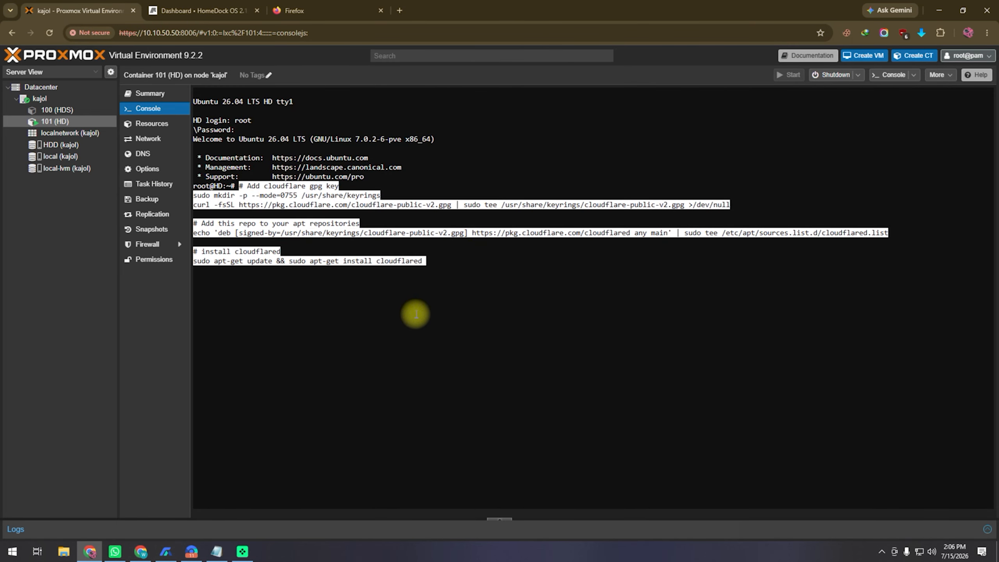
key(Return)
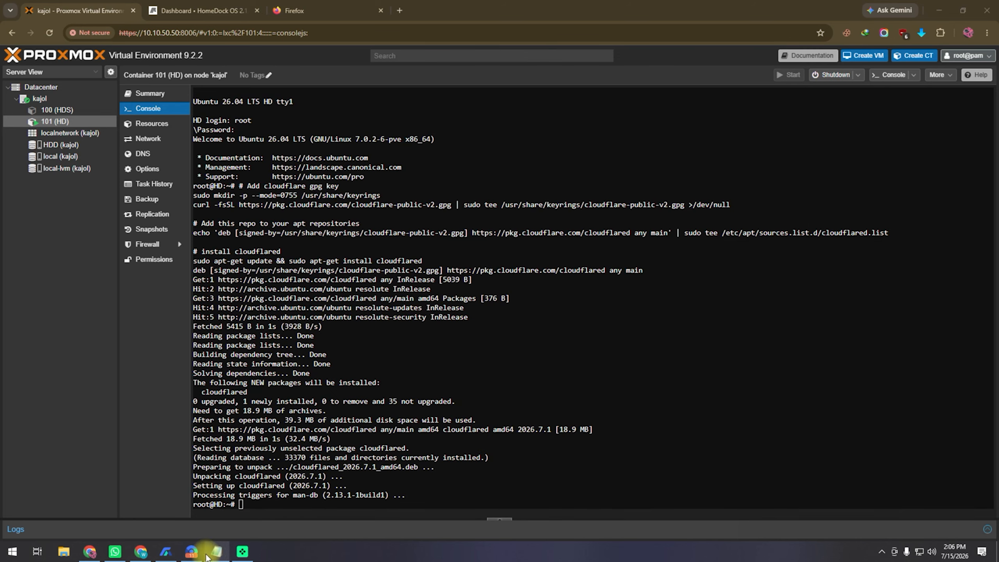
Copy the cloudflared service install command with the tunnel token and run it in the console
click(192, 551)
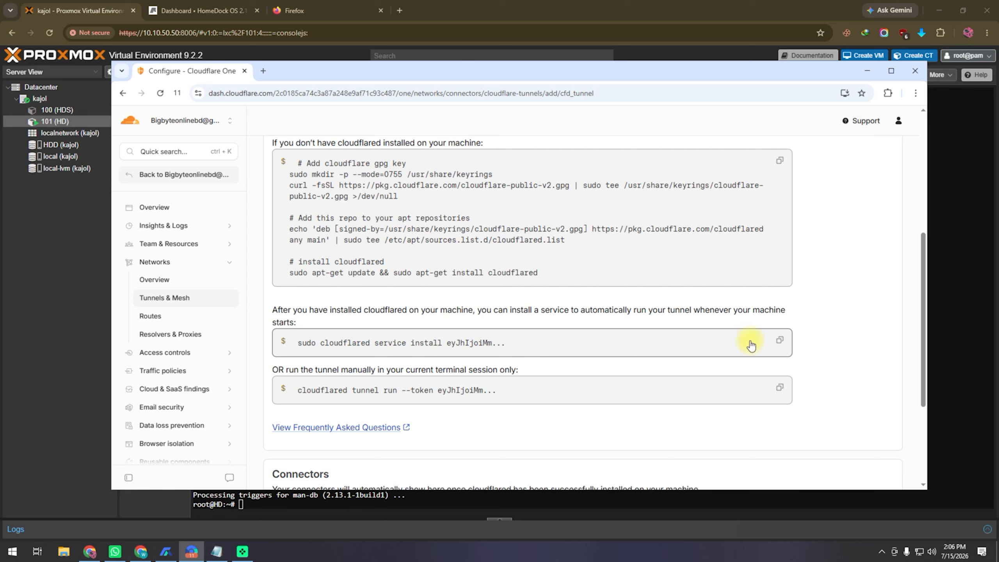
click(780, 340)
click(868, 71)
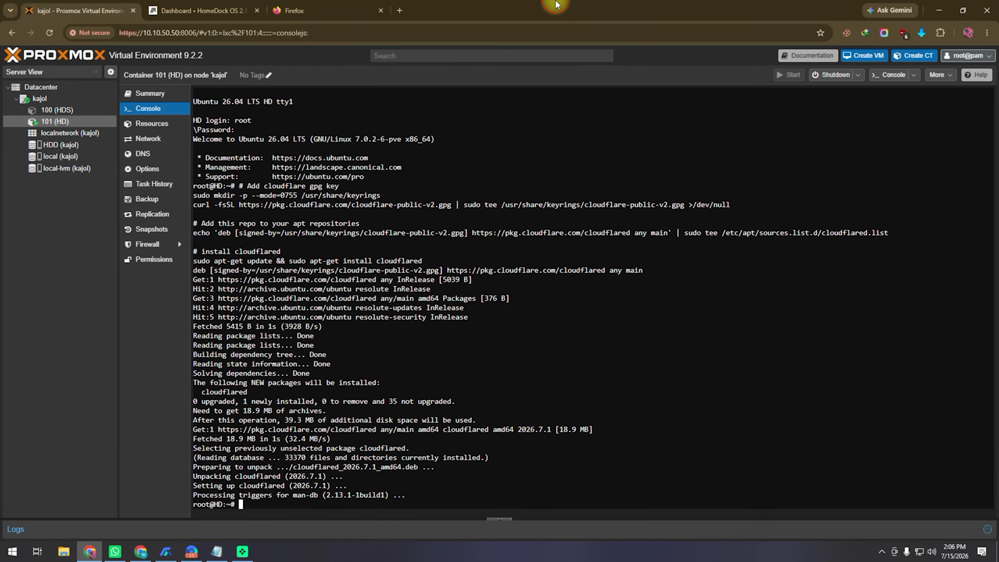
right_click(268, 505)
click(328, 350)
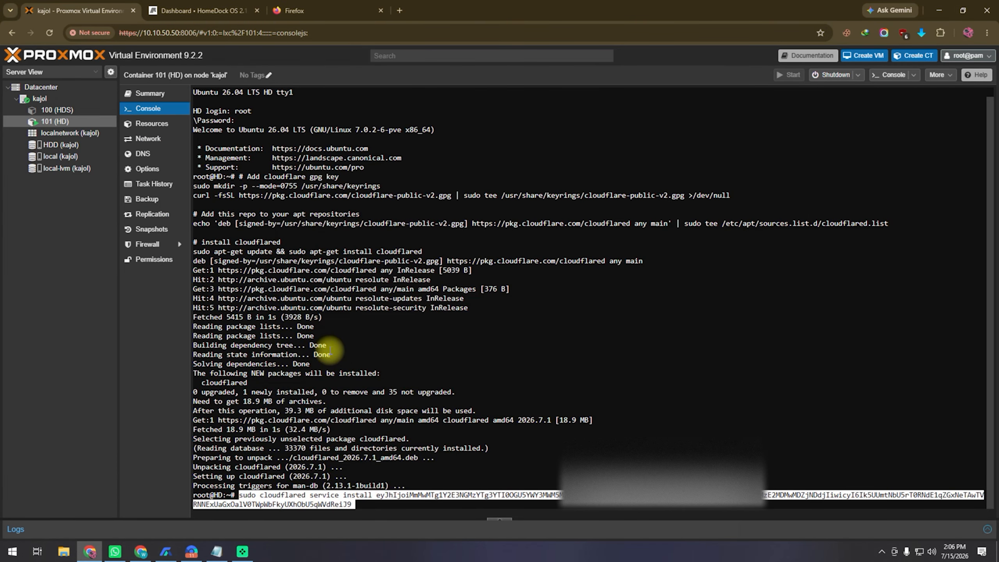
key(Return)
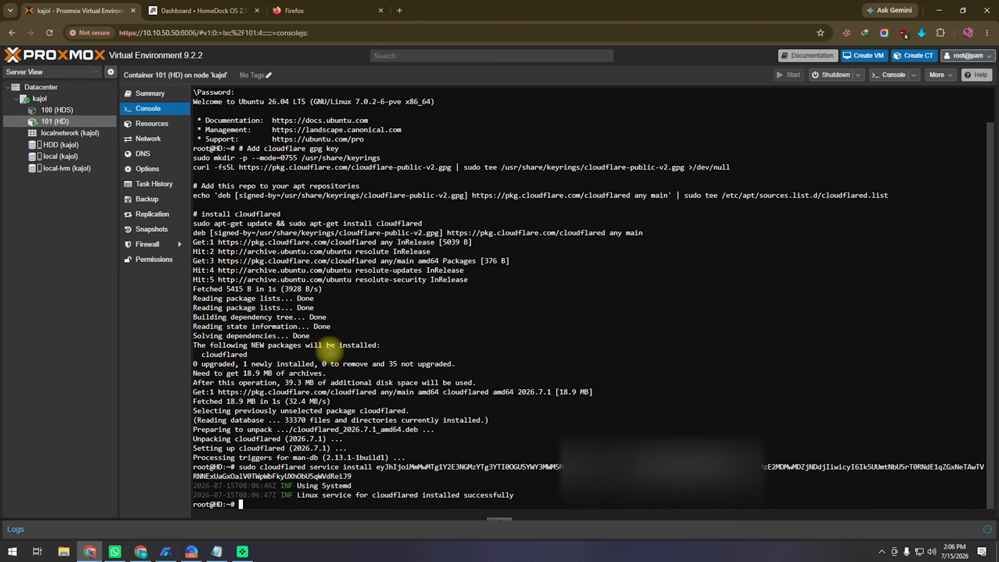
Start the HD tunnel route with subdomain gs on spacenet.top and service type HTTP
click(192, 551)
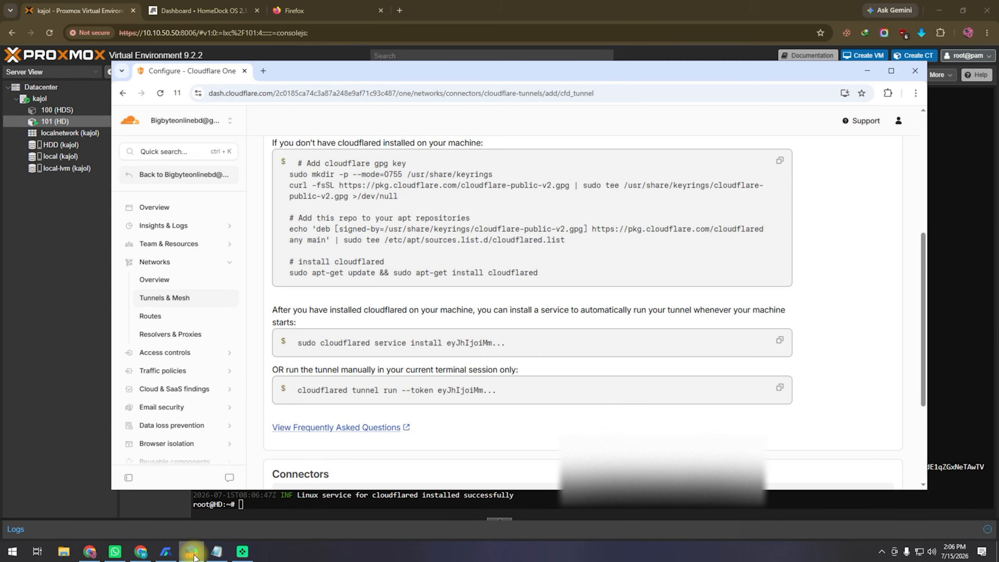
scroll(523, 408, down, 4)
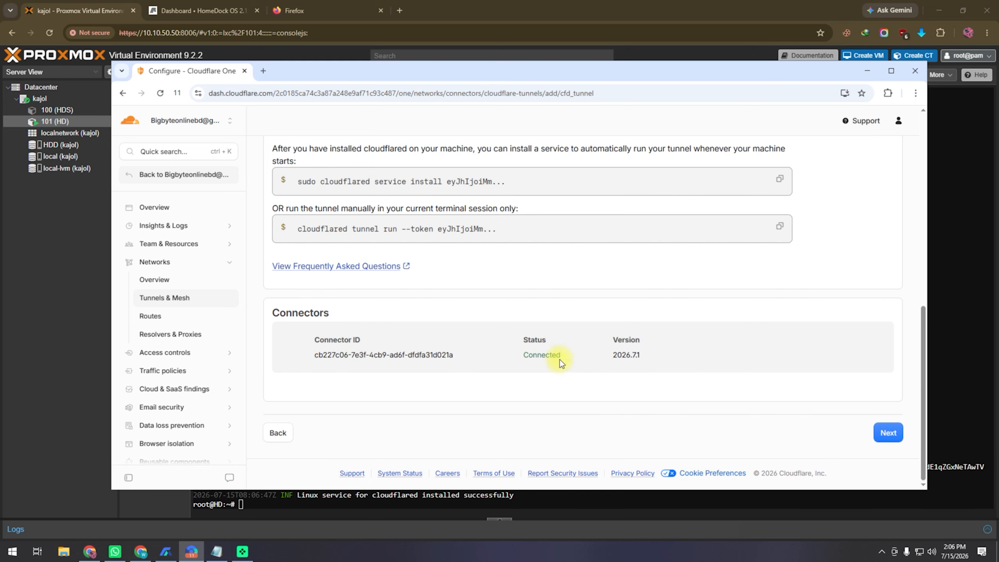
click(889, 433)
scroll(677, 413, up, 5)
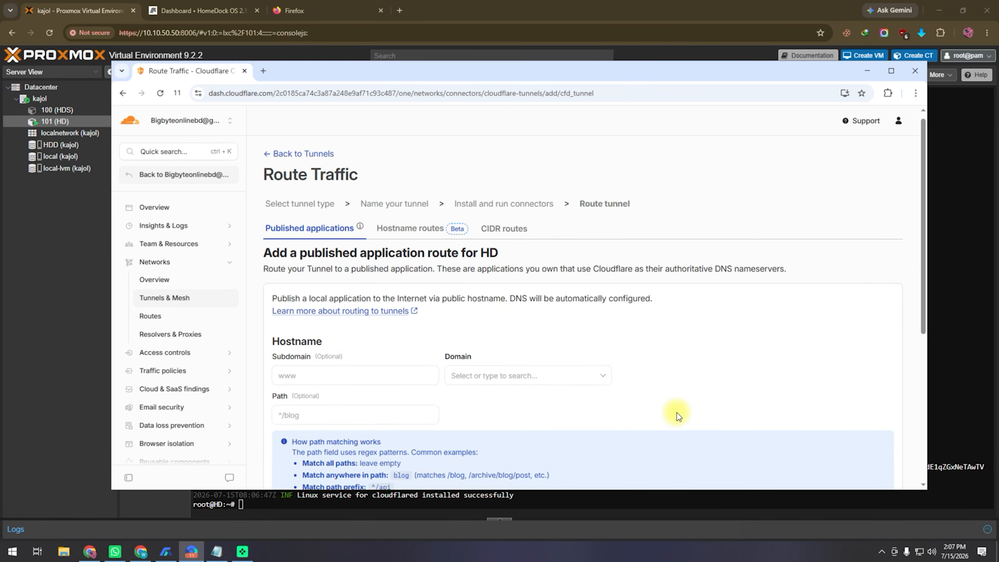
scroll(677, 412, down, 3)
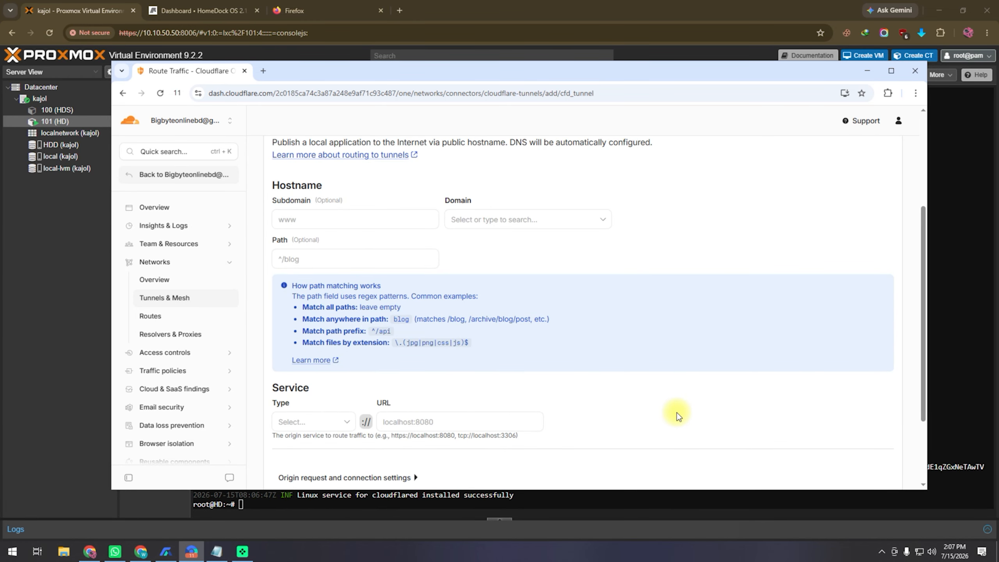
click(372, 219)
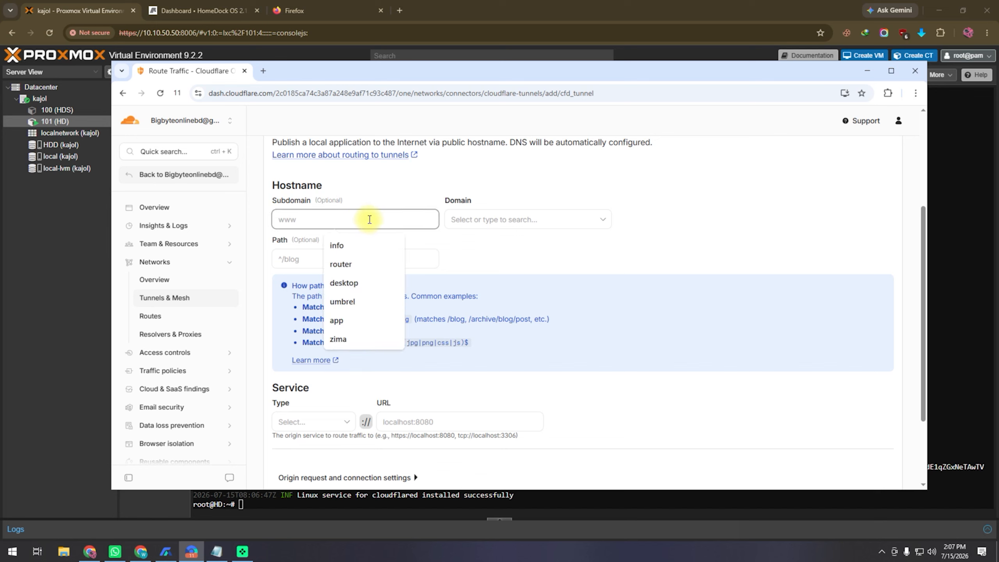
text(gs)
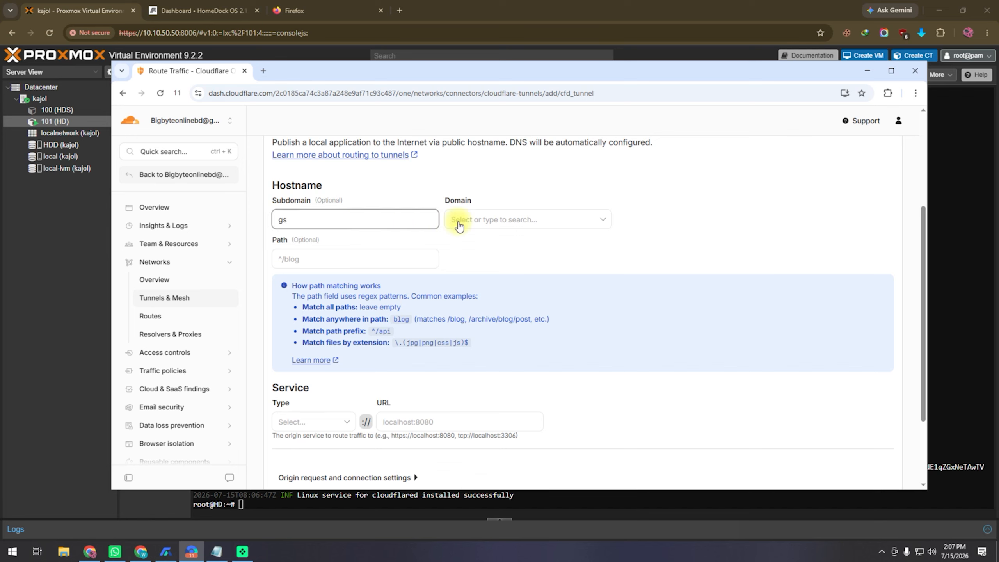
click(489, 220)
click(487, 240)
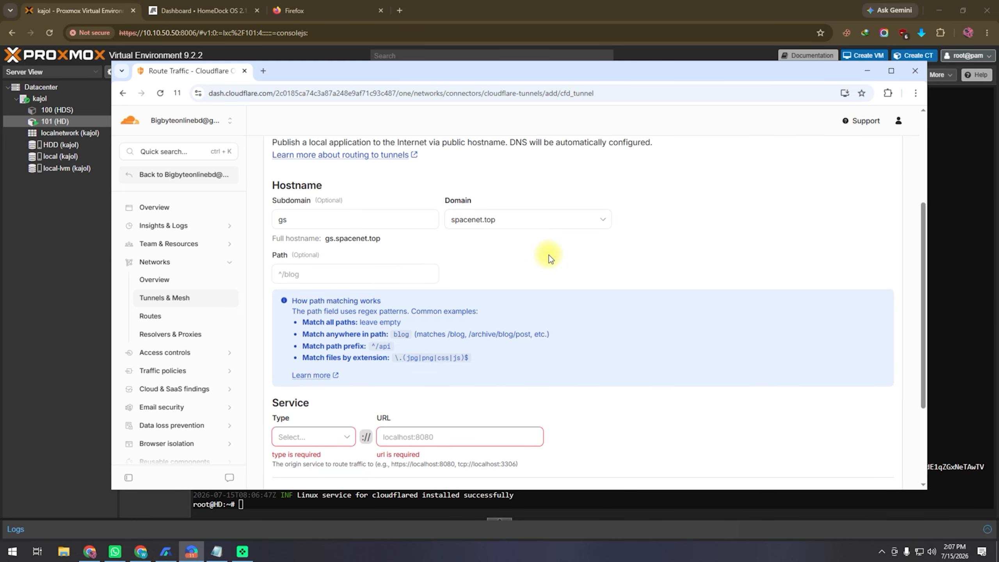
scroll(549, 254, down, 3)
click(315, 334)
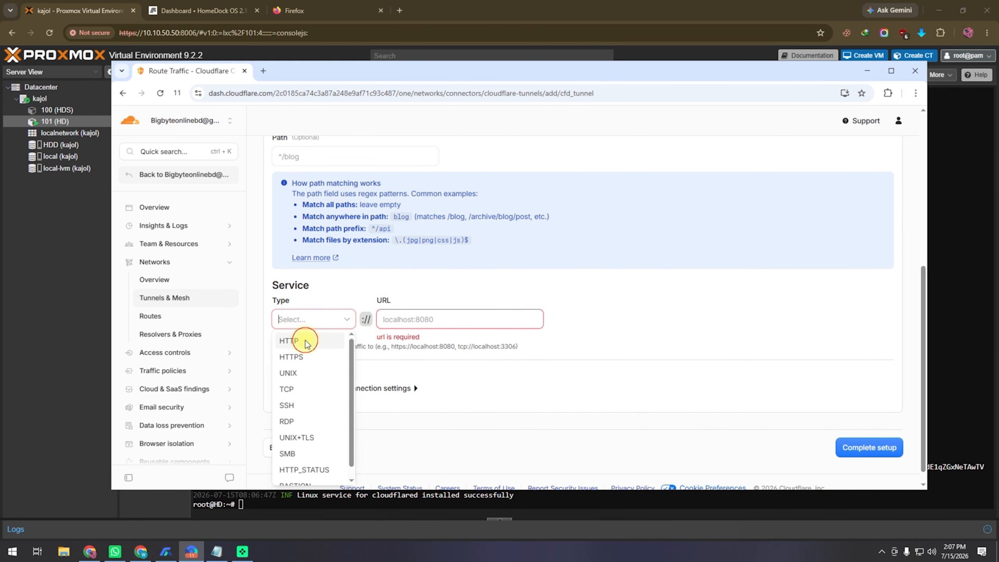
click(305, 341)
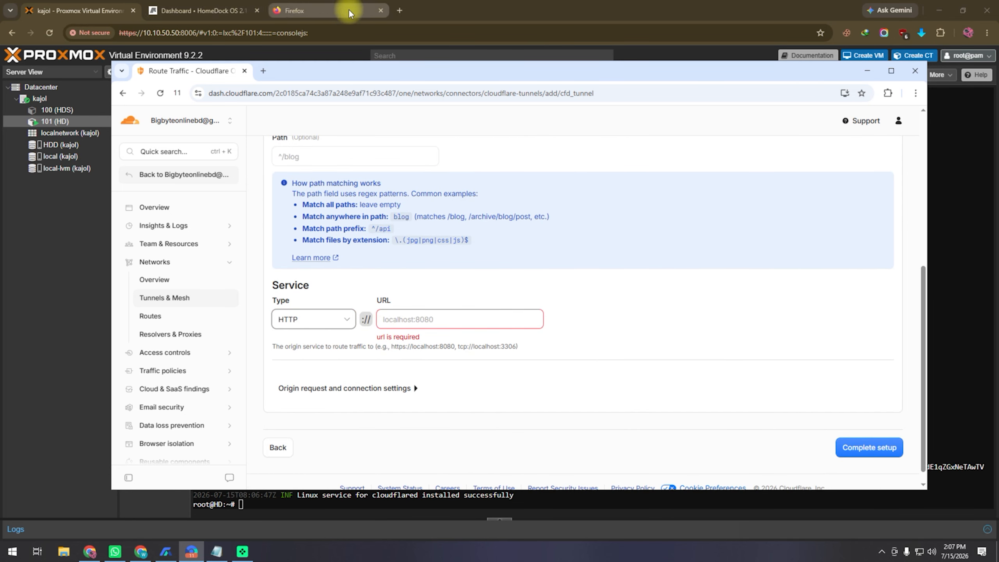
click(179, 11)
drag(117, 33, 158, 33)
right_click(148, 34)
click(180, 128)
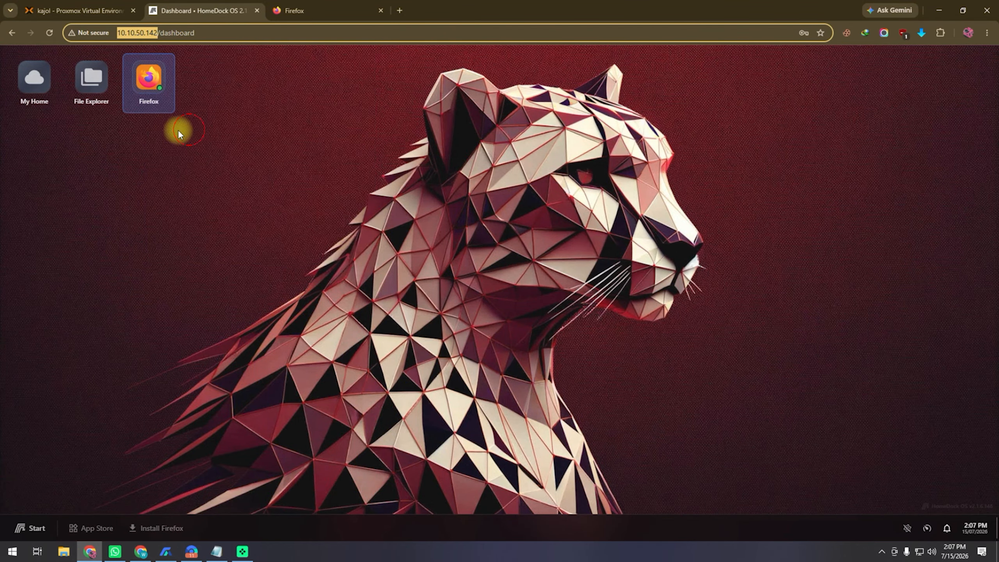
click(94, 10)
click(194, 553)
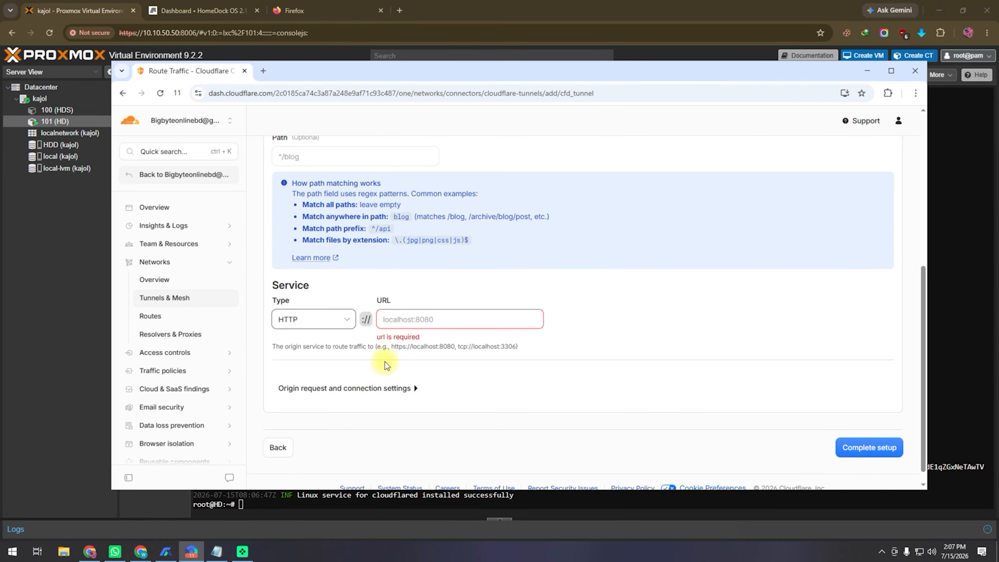
right_click(393, 319)
click(449, 175)
key(BackSpace)
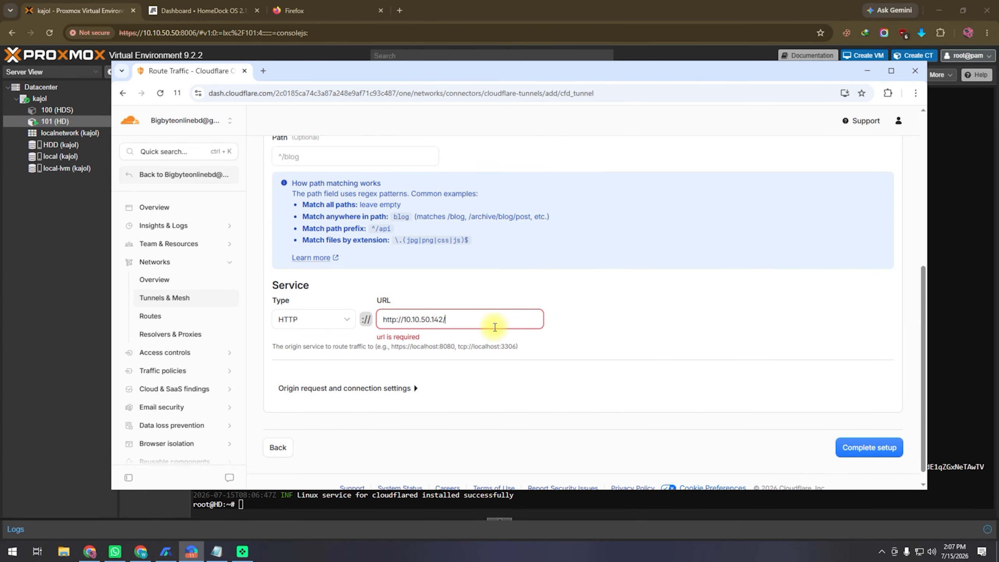
drag(403, 320, 344, 322)
key(BackSpace)
click(590, 335)
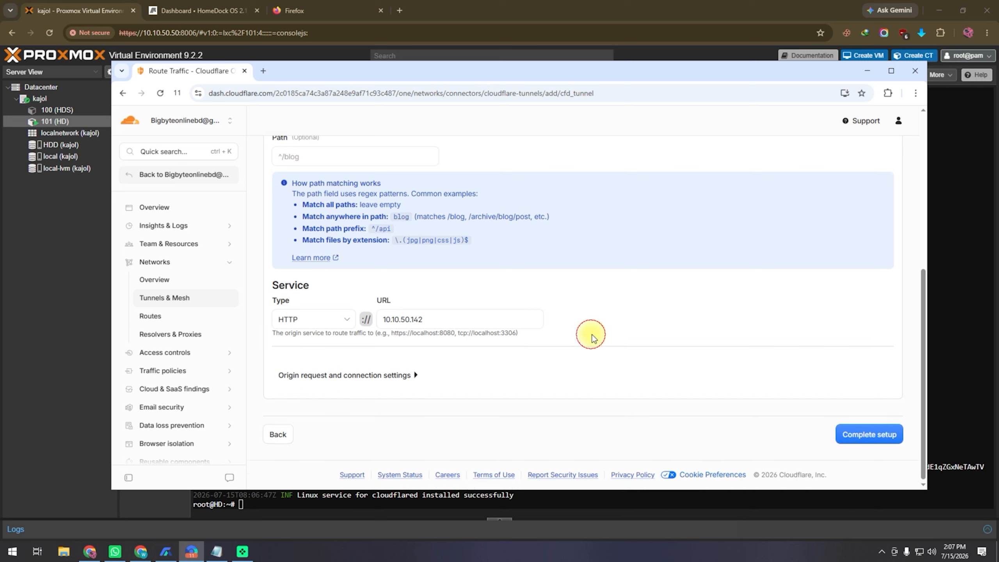
Turn on Disable Chunked Encoding and No Happy Eyeballs, then complete the tunnel setup
click(369, 380)
scroll(546, 364, down, 2)
click(545, 363)
scroll(813, 348, down, 3)
click(872, 336)
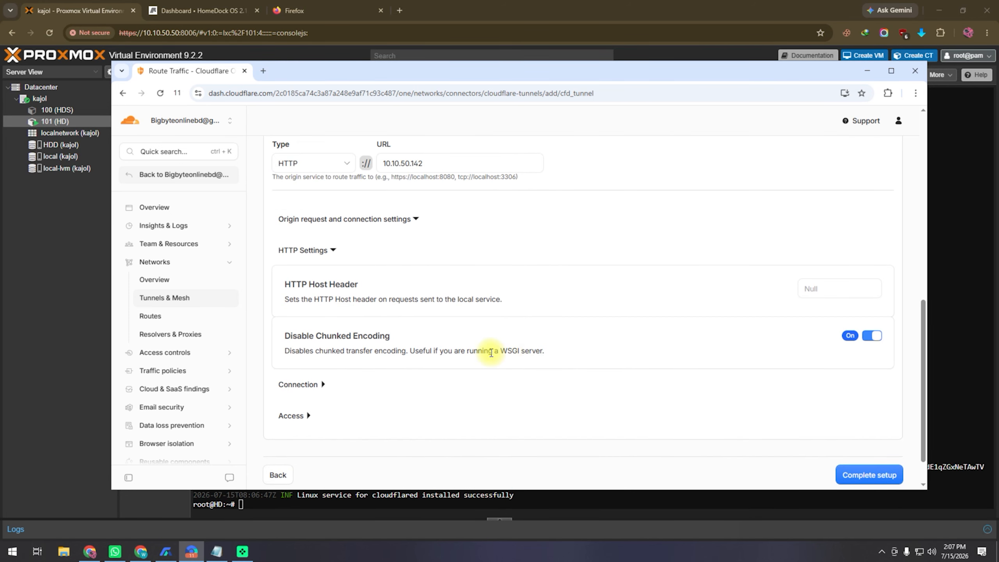
scroll(480, 350, down, 2)
click(300, 343)
scroll(591, 342, down, 3)
click(872, 324)
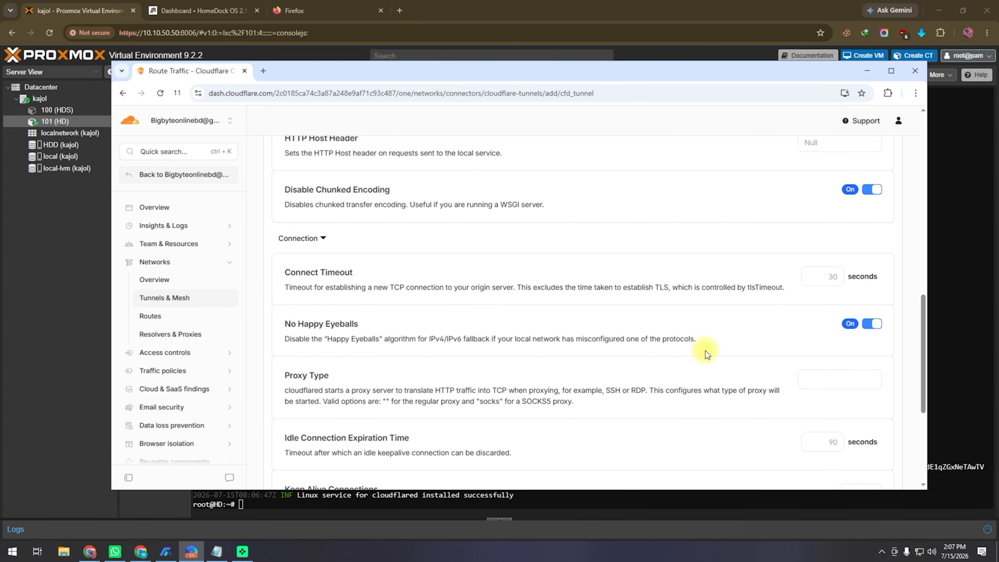
scroll(704, 350, down, 5)
click(870, 433)
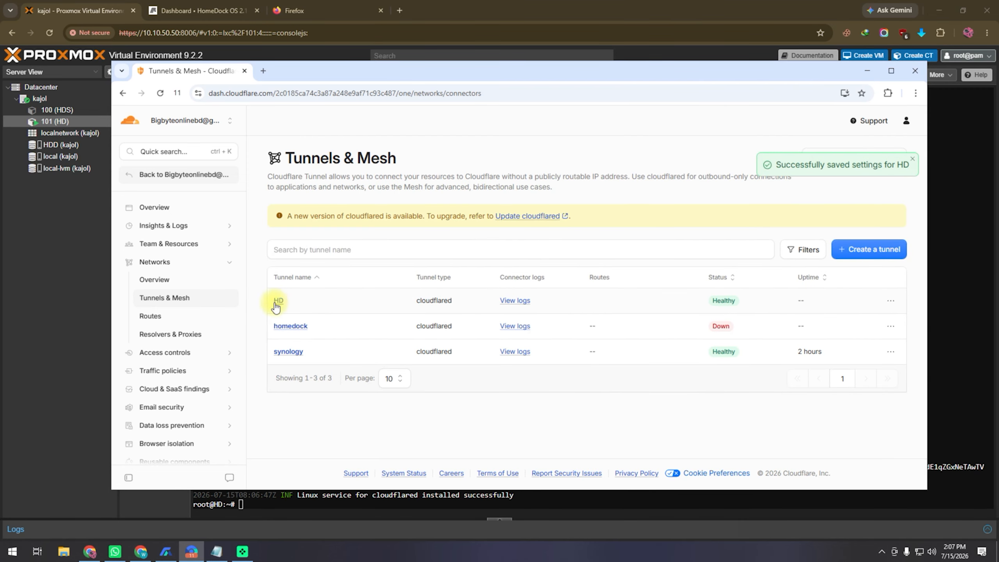
Copy the gs.spacenet.top link from the HD tunnel's published application routes
click(279, 300)
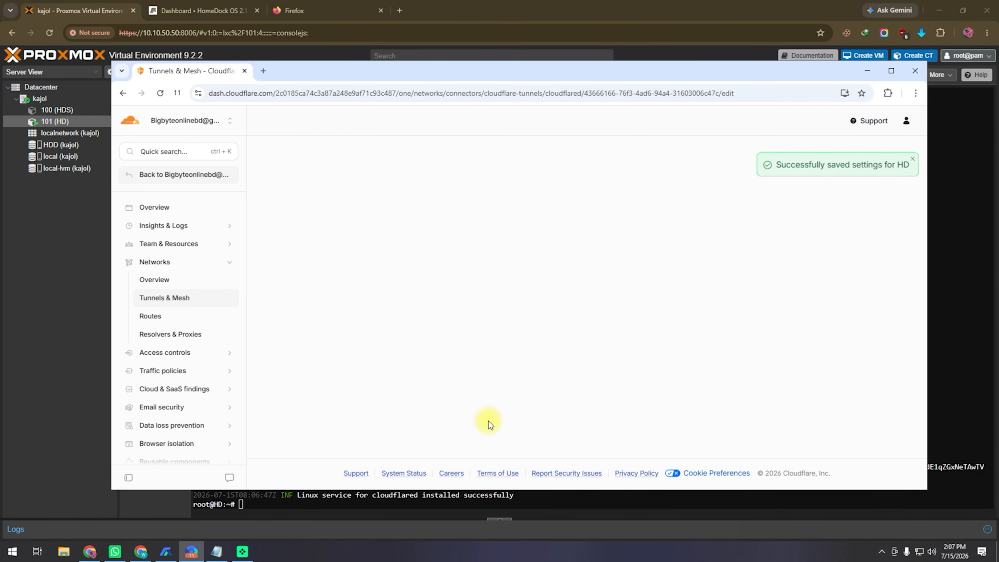
scroll(468, 442, down, 2)
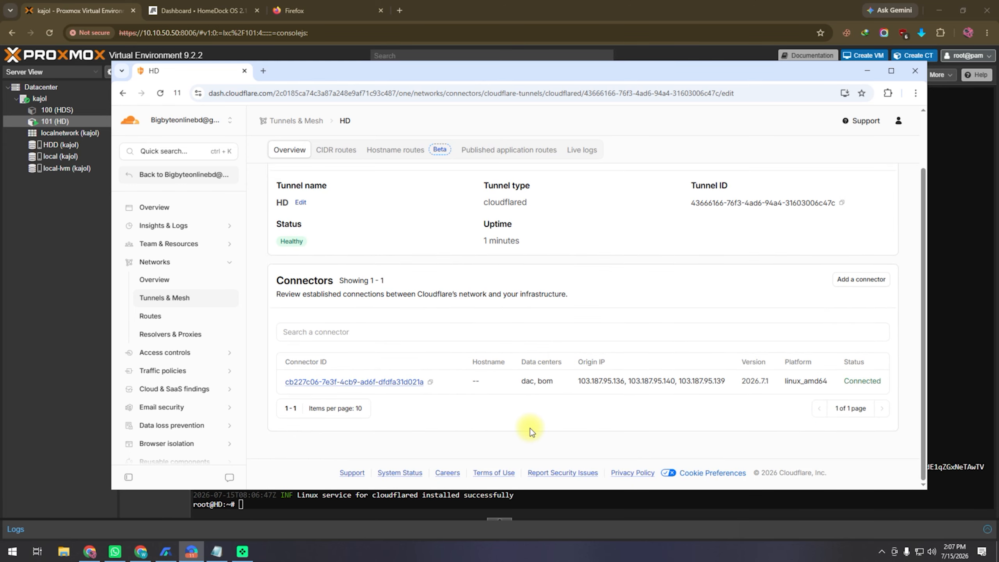
scroll(530, 428, up, 2)
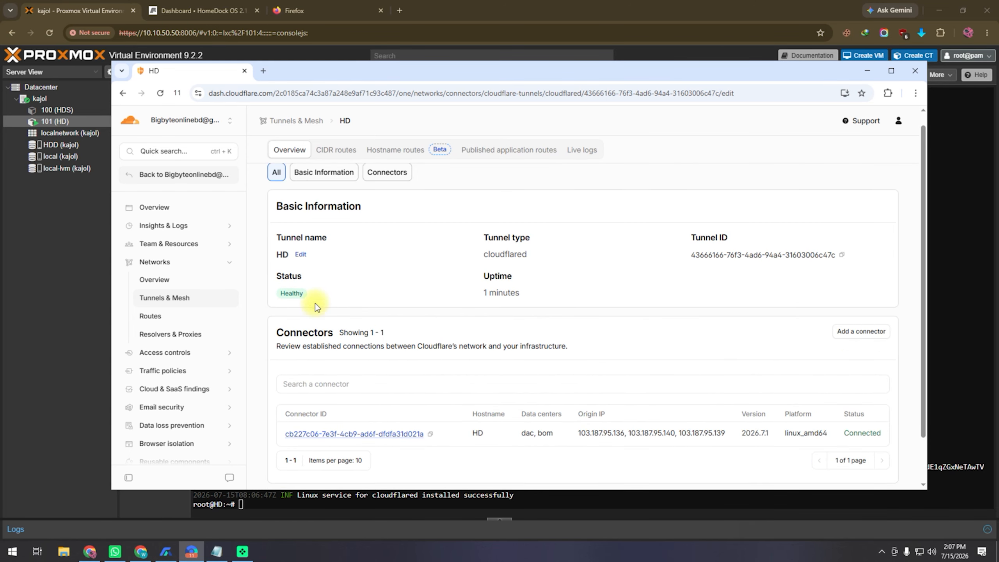
click(498, 155)
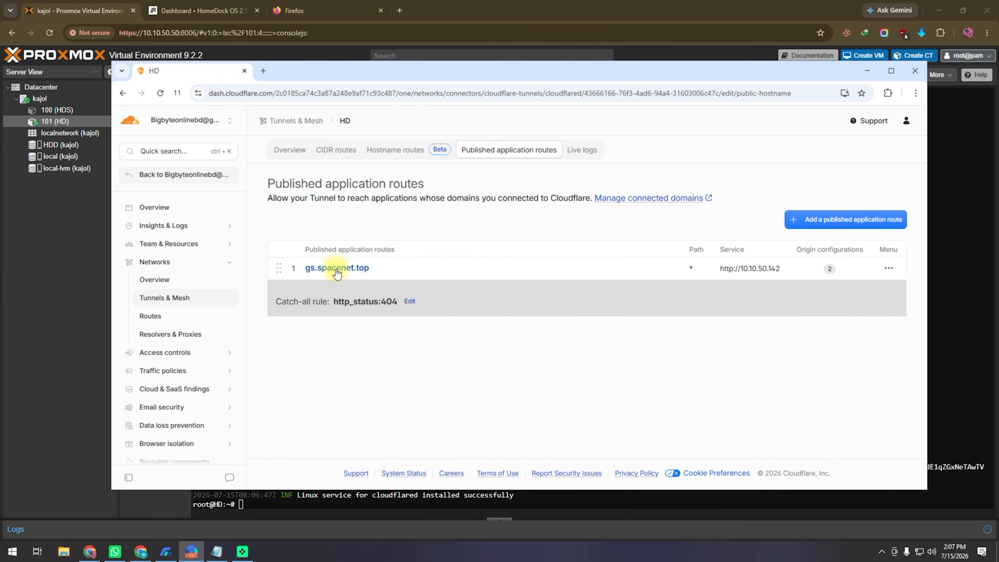
click(341, 271)
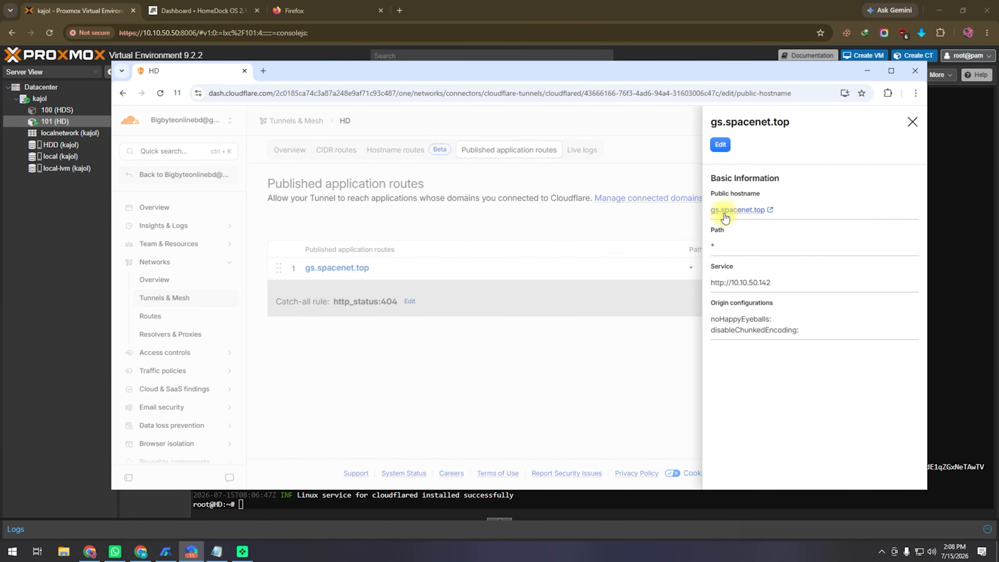
right_click(751, 215)
click(747, 314)
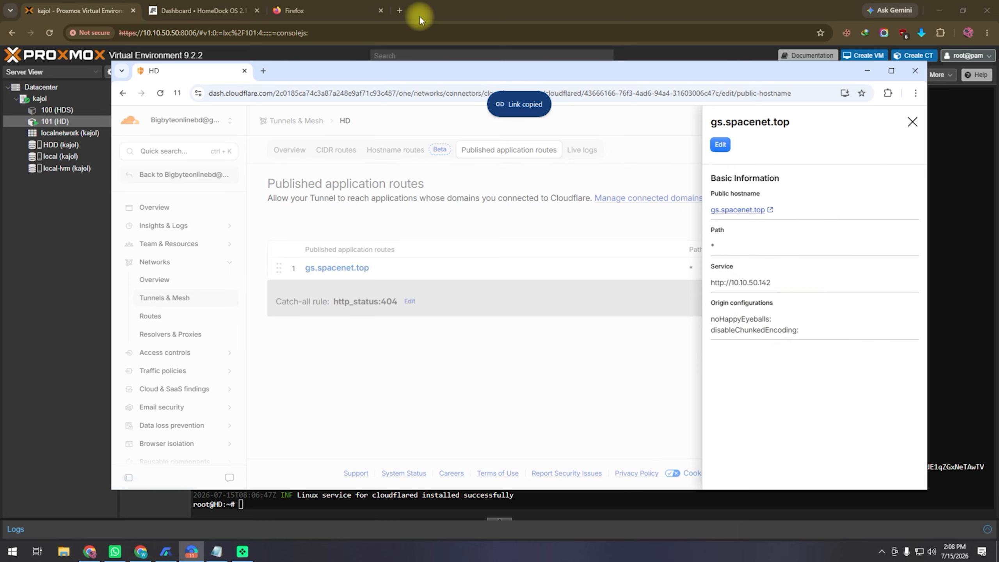
Load gs.spacenet.top in a new browser tab
click(409, 18)
click(399, 11)
right_click(398, 30)
click(433, 136)
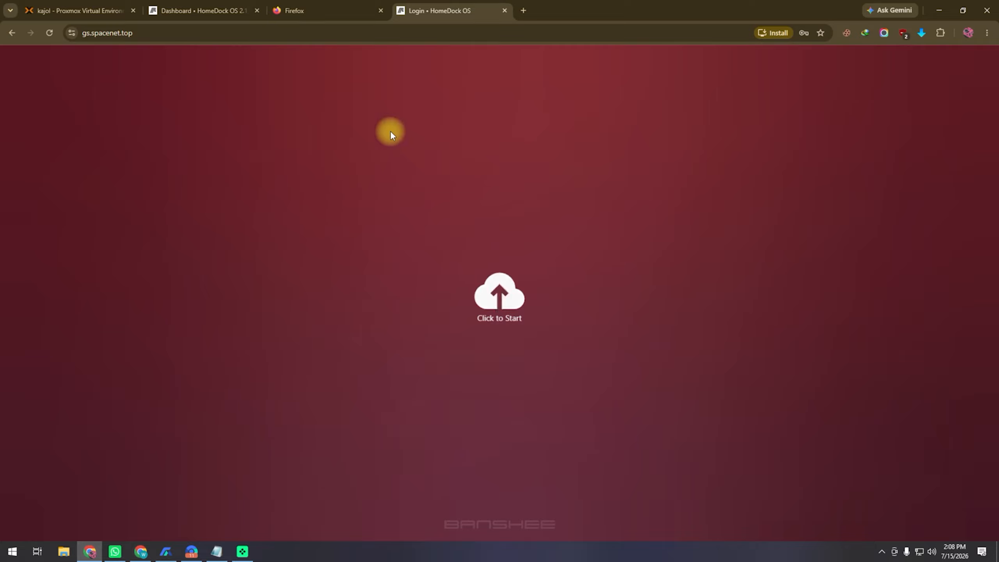
Sign in to HomeDock OS with the account username and password, declining to save the password
click(490, 301)
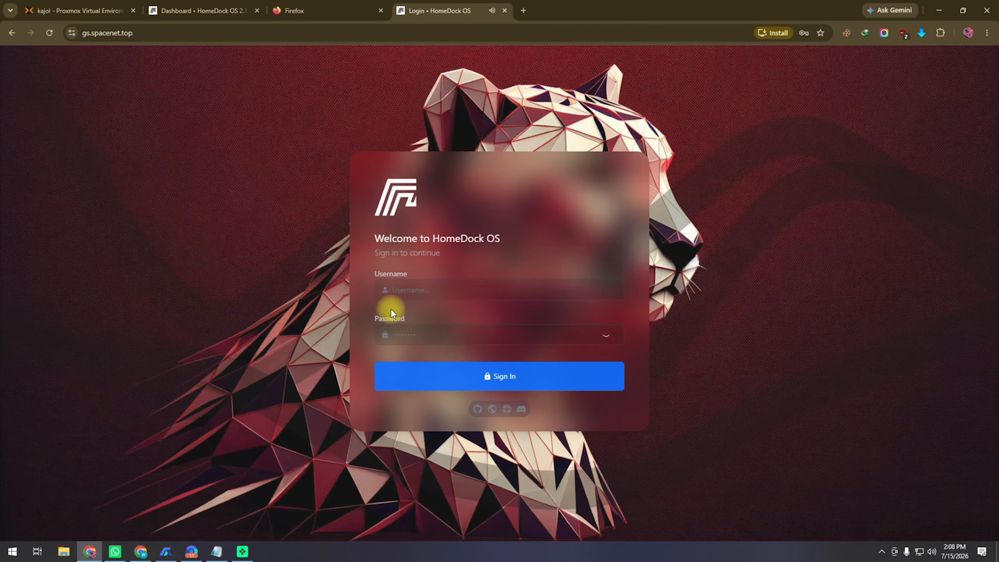
click(438, 292)
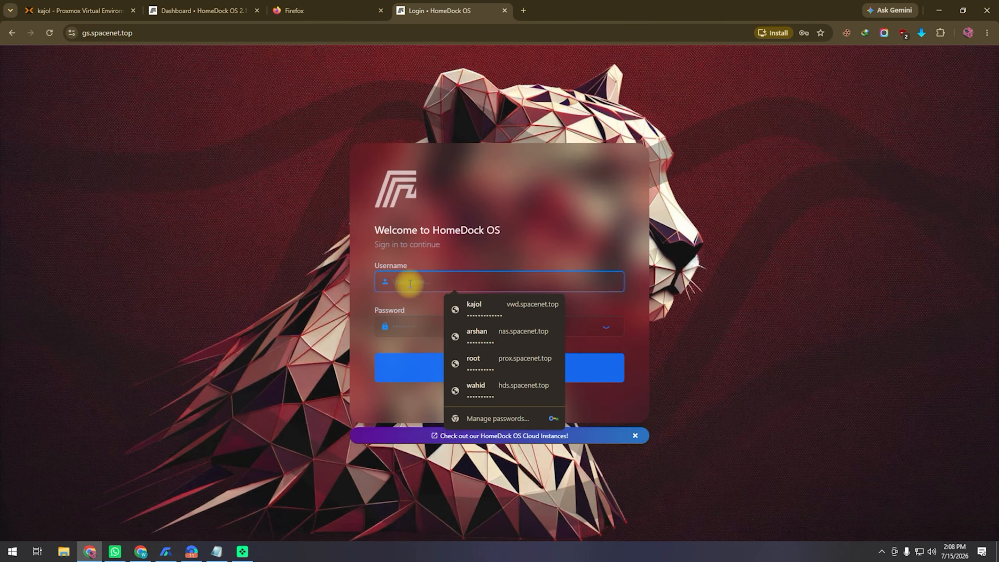
text(kajol)
key(Tab)
text(*********)
key(Return)
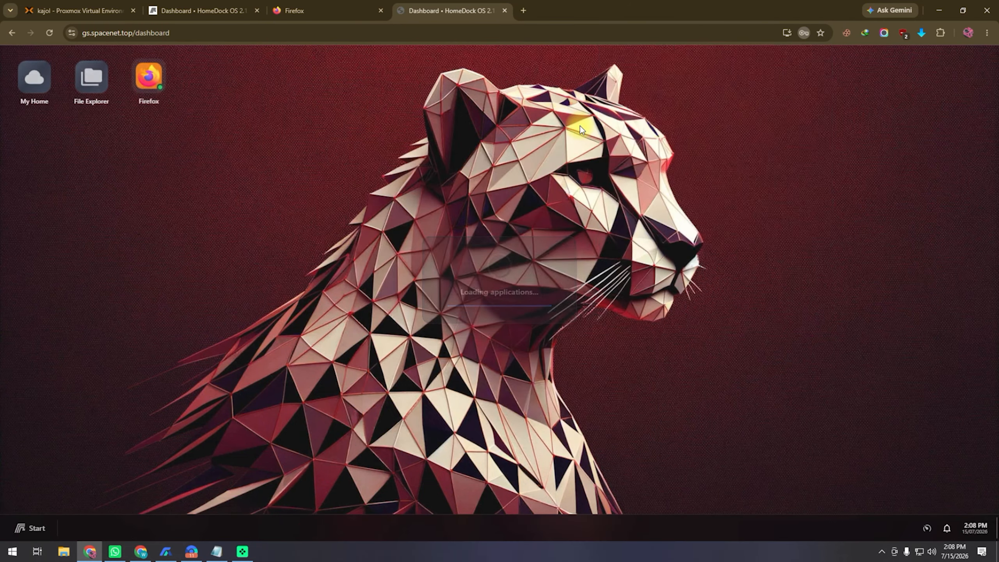
click(585, 188)
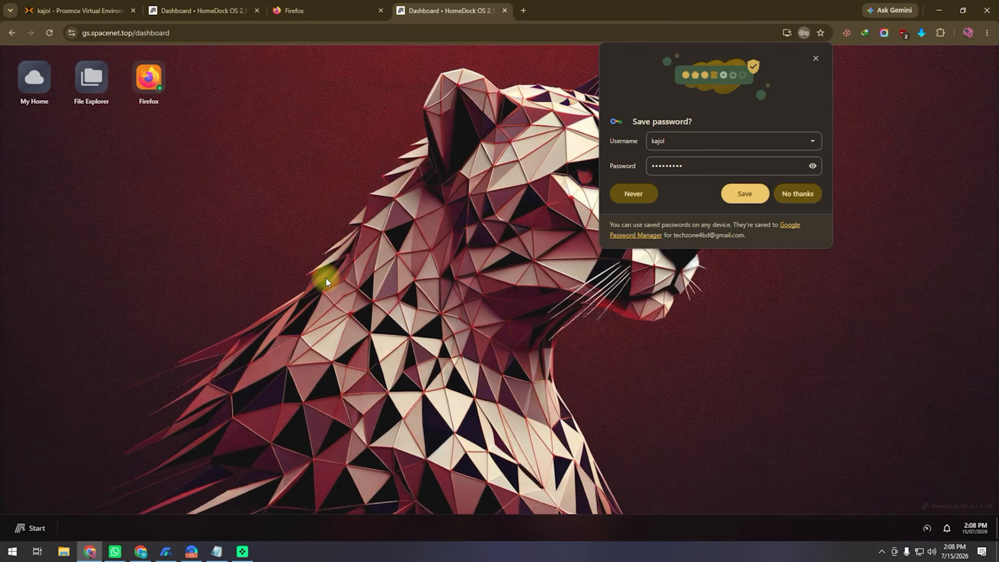
click(807, 197)
Try launching the Firefox app twice, close its loading tabs, and return to Cloudflare
click(149, 77)
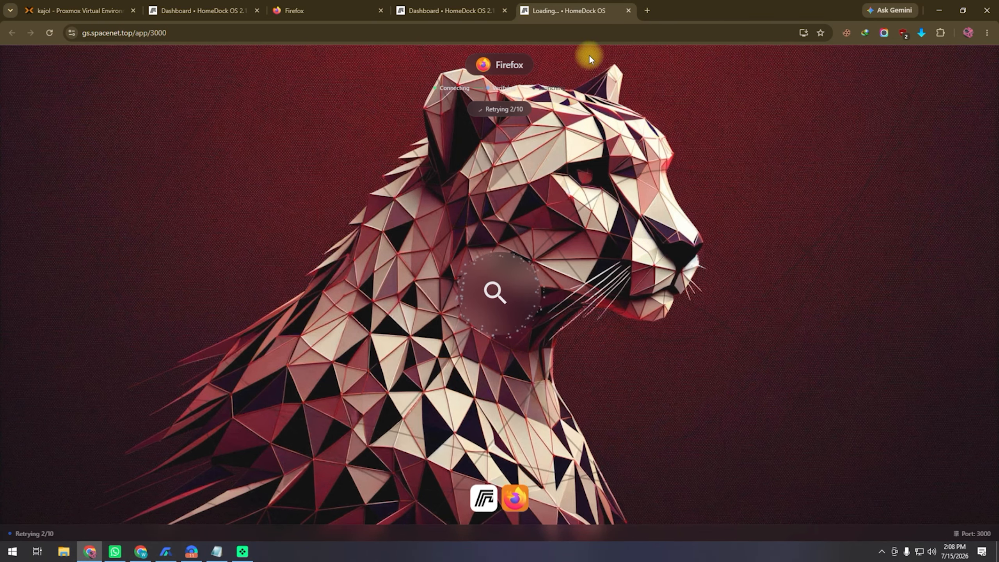
click(629, 10)
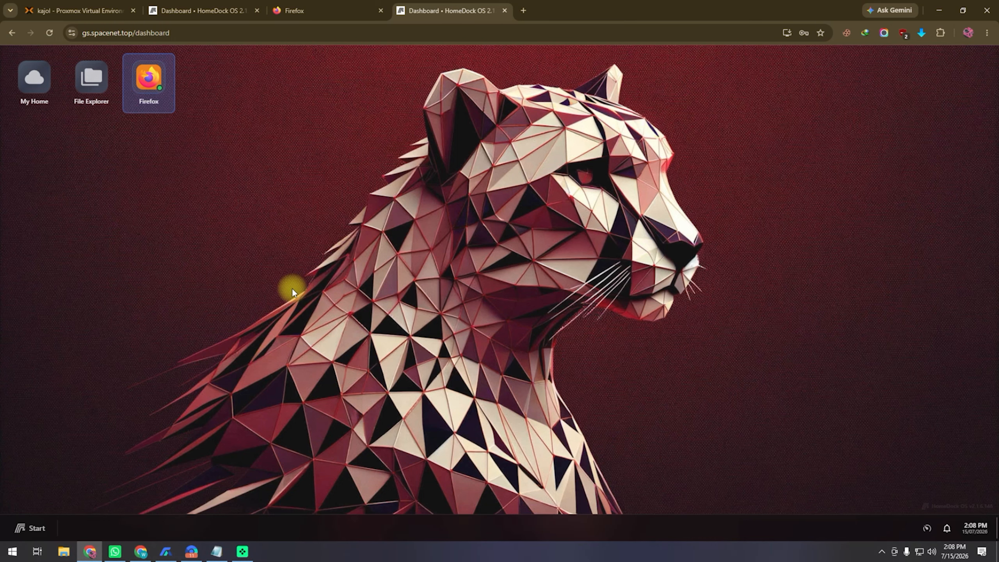
click(149, 79)
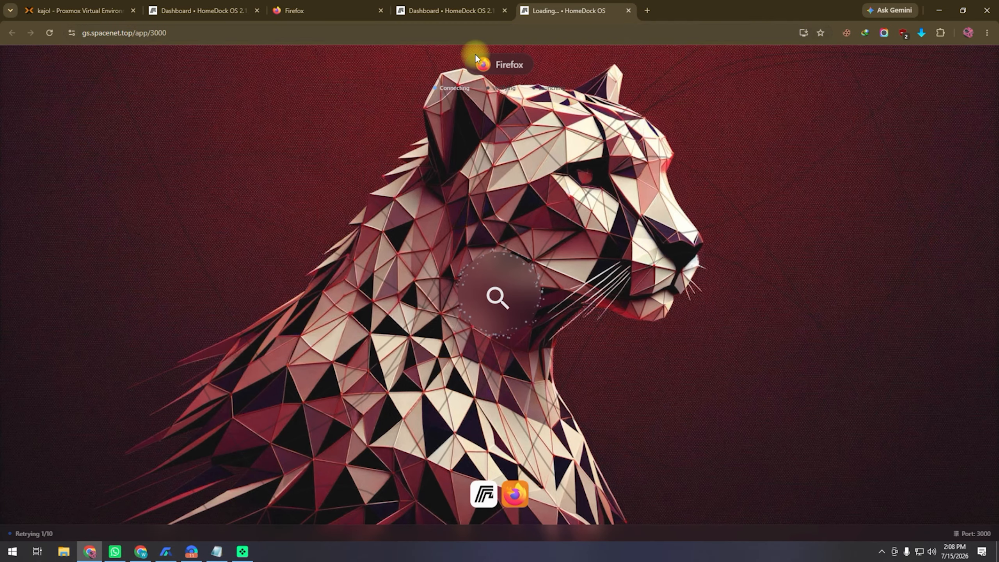
click(629, 10)
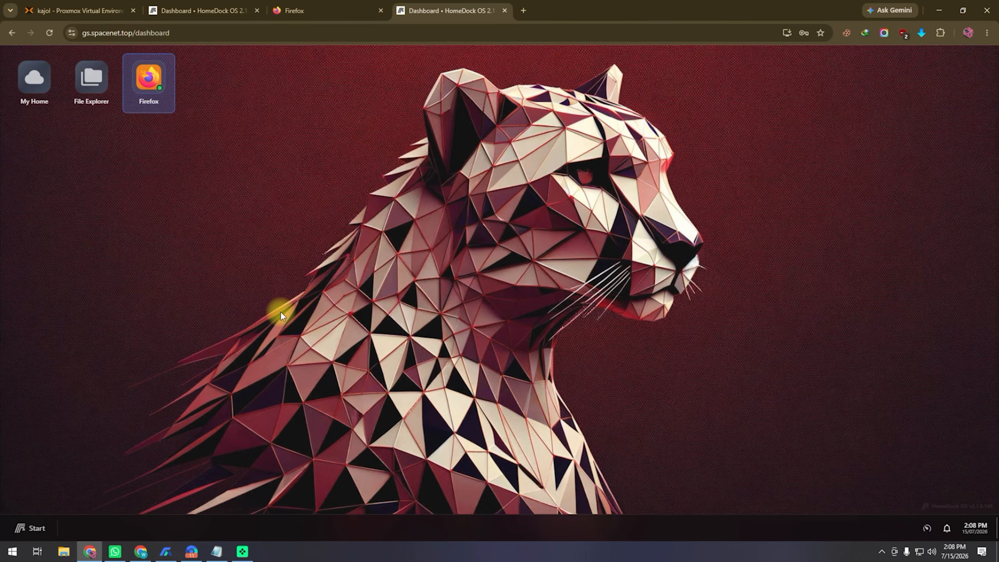
click(192, 551)
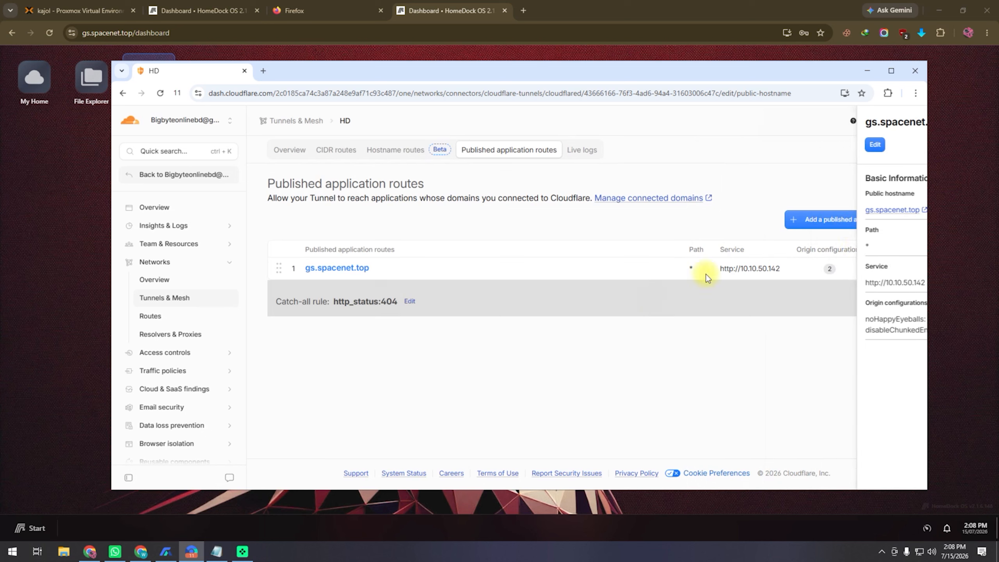
Add a new published route with subdomain fd on spacenet.top and service type HTTP
click(888, 221)
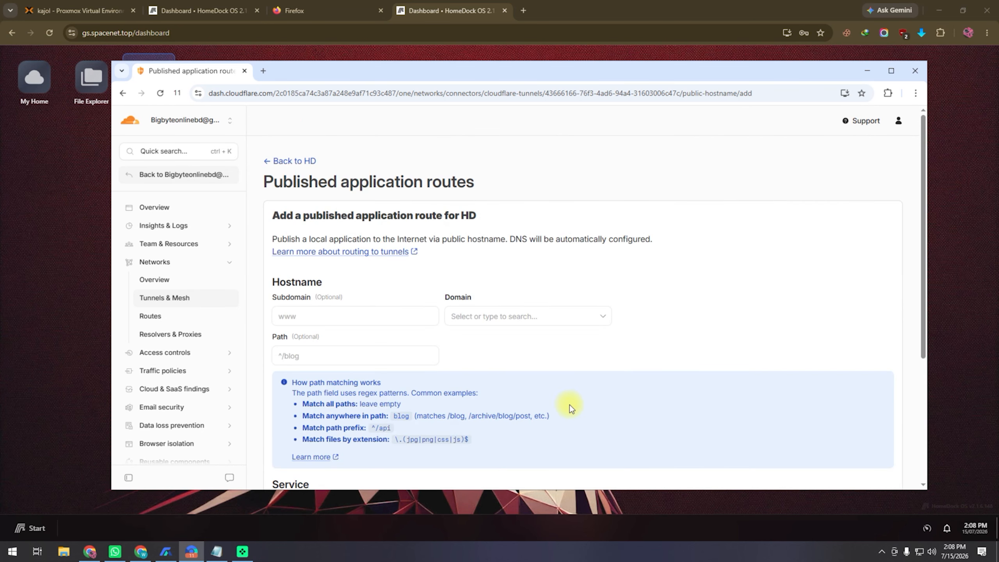
scroll(743, 260, down, 3)
click(402, 214)
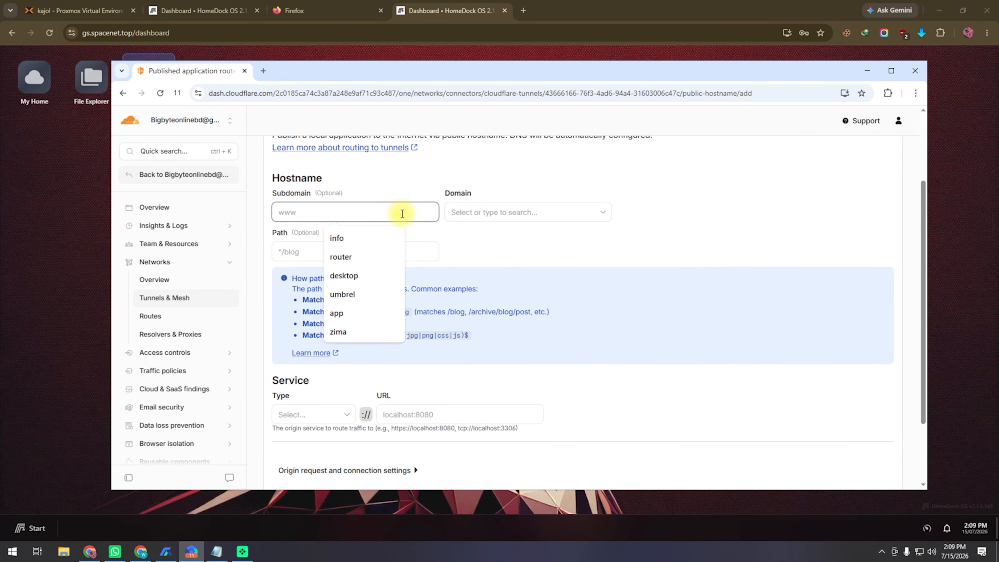
text(fd)
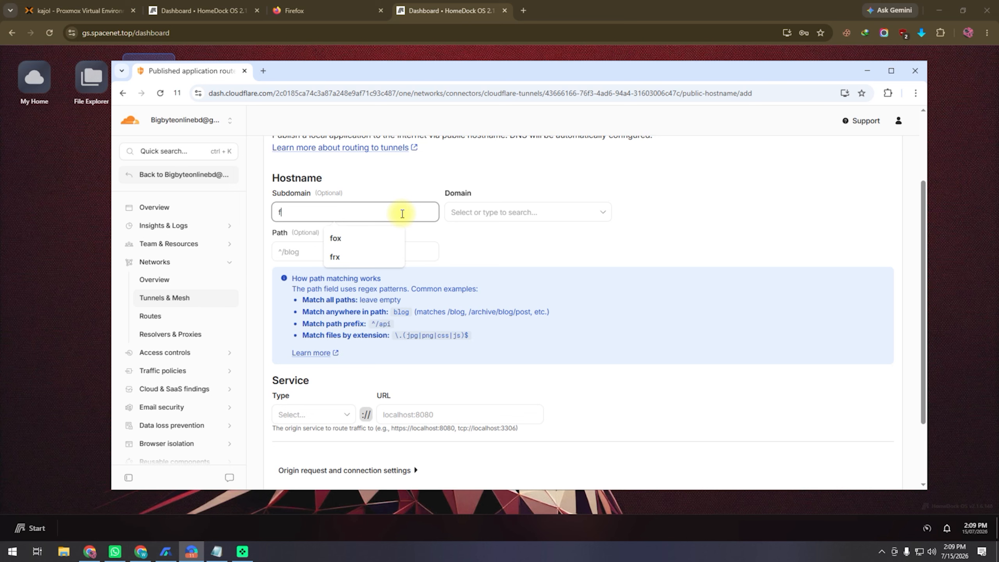
click(521, 213)
click(484, 235)
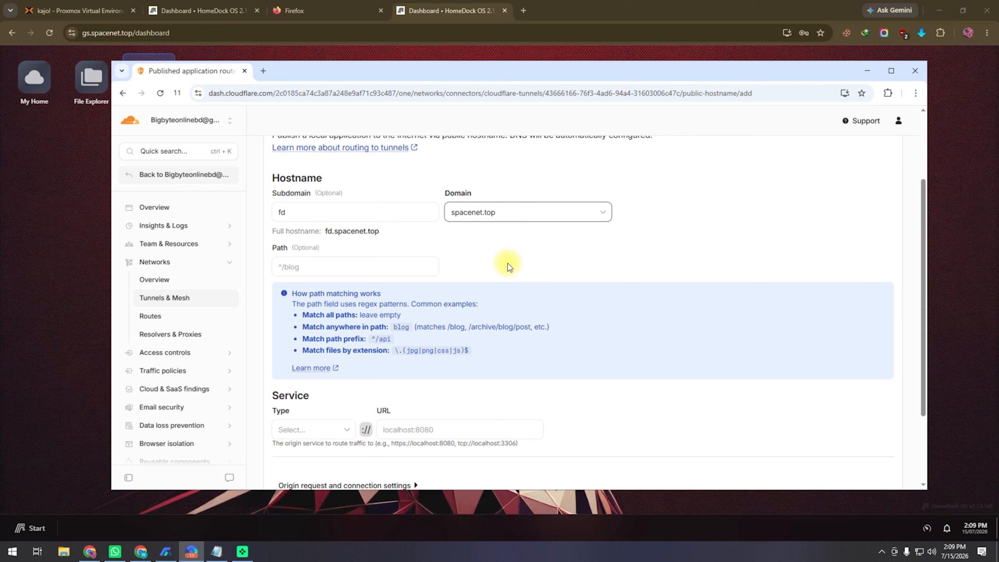
scroll(520, 260, down, 3)
click(322, 330)
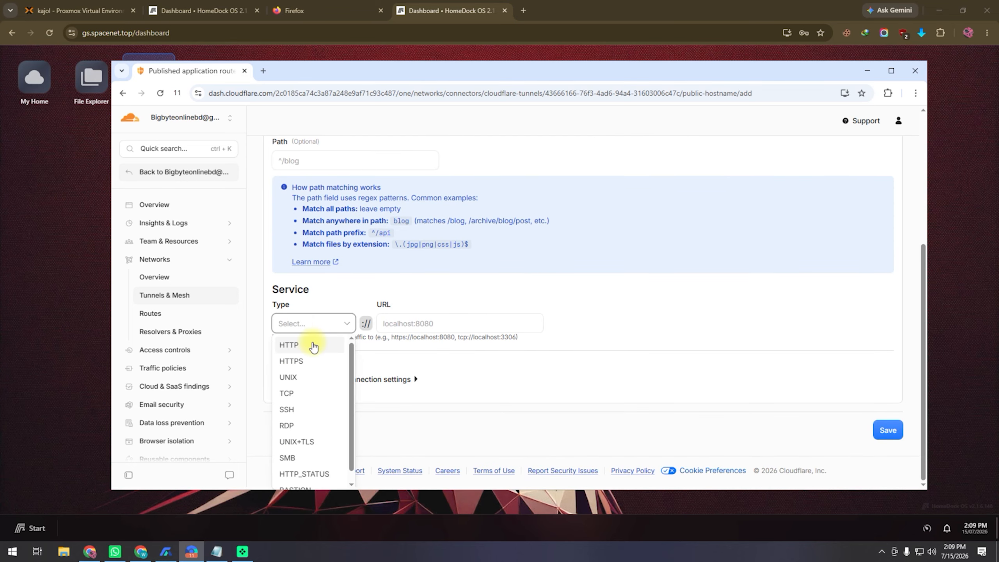
click(313, 347)
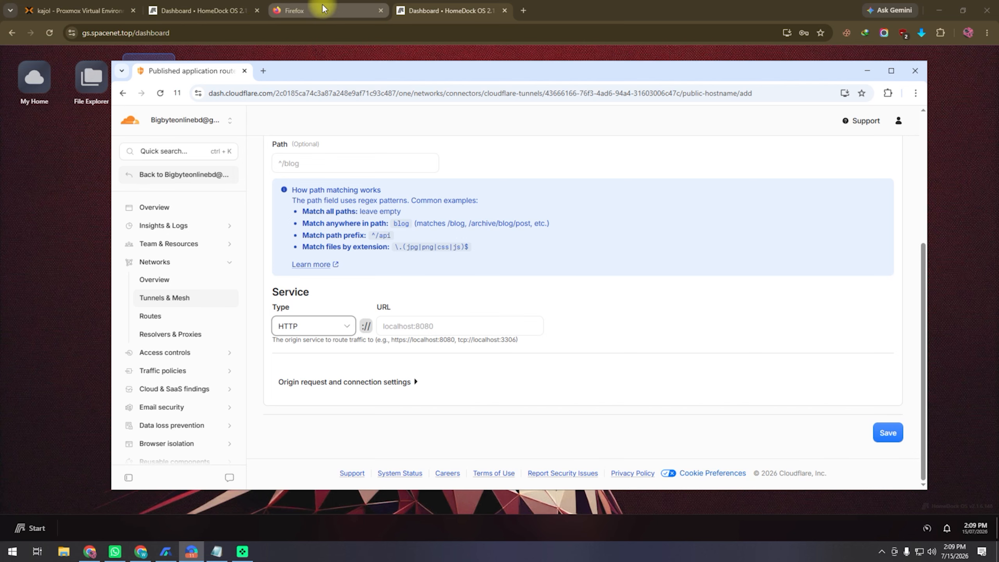
Copy the Firefox app's address 10.10.50.142:3000 from its browser tab
click(218, 8)
click(157, 32)
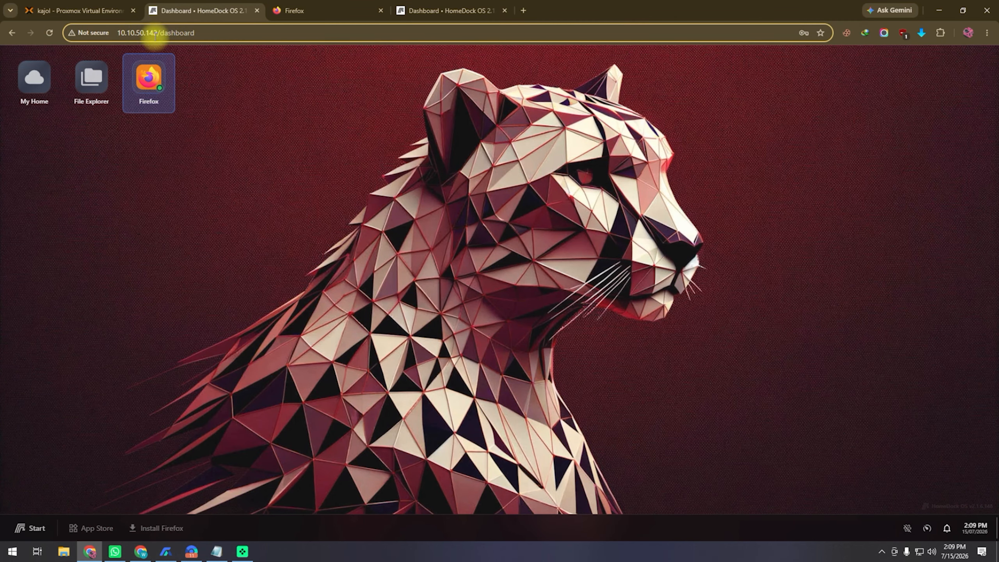
drag(157, 33, 116, 33)
click(296, 11)
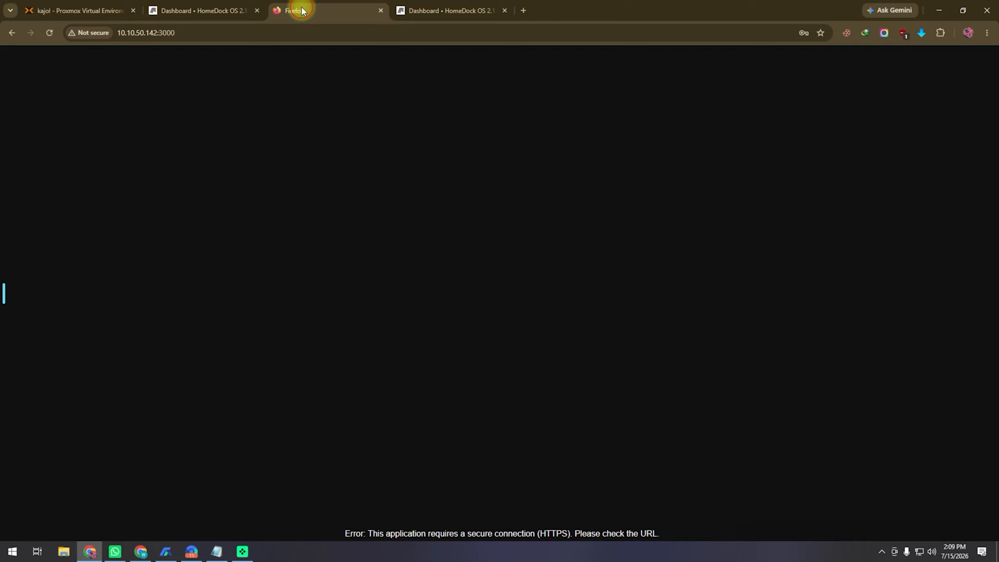
drag(221, 29, 121, 32)
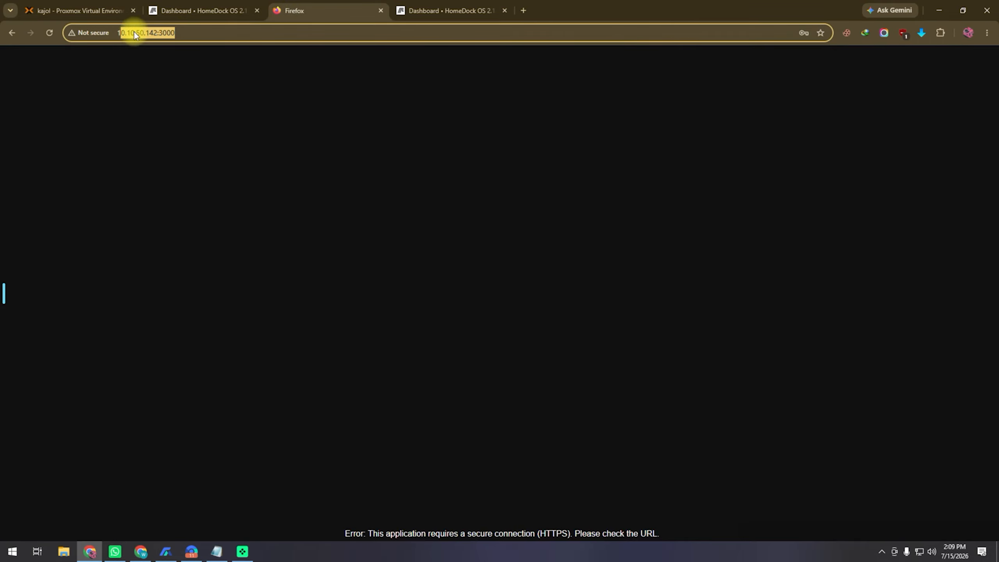
click(188, 33)
drag(197, 33, 121, 32)
right_click(154, 31)
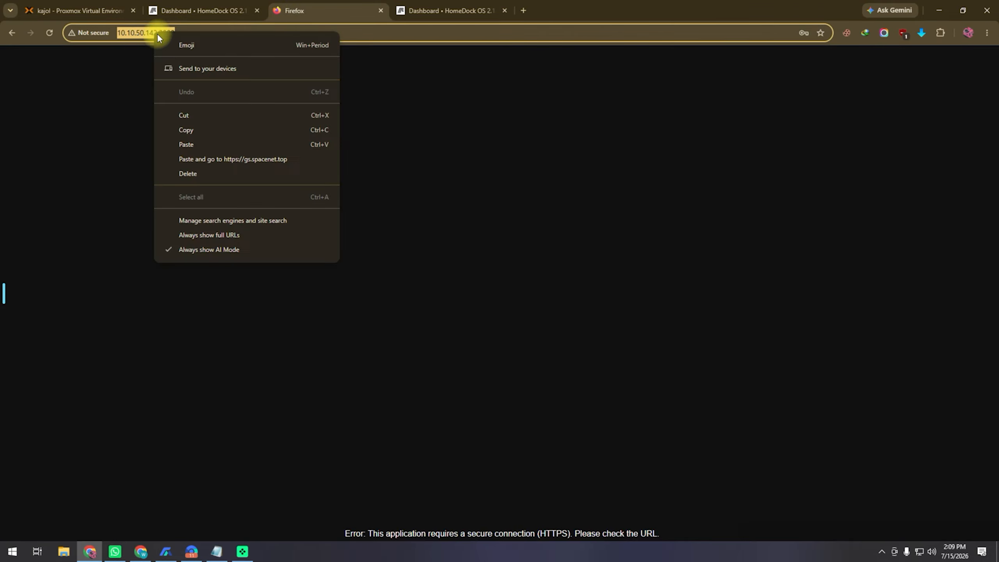
click(202, 130)
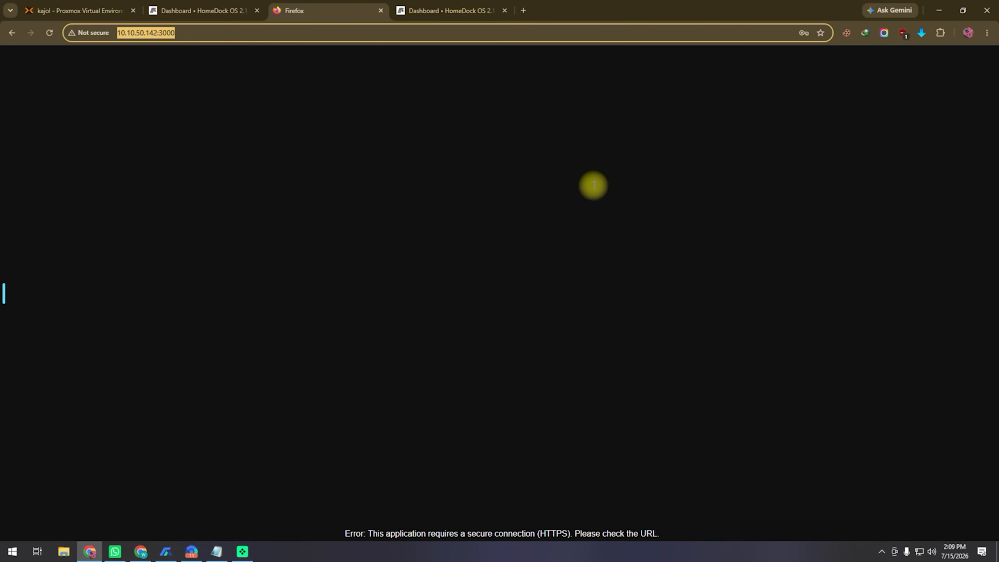
click(192, 552)
click(405, 322)
key(ctrl+v)
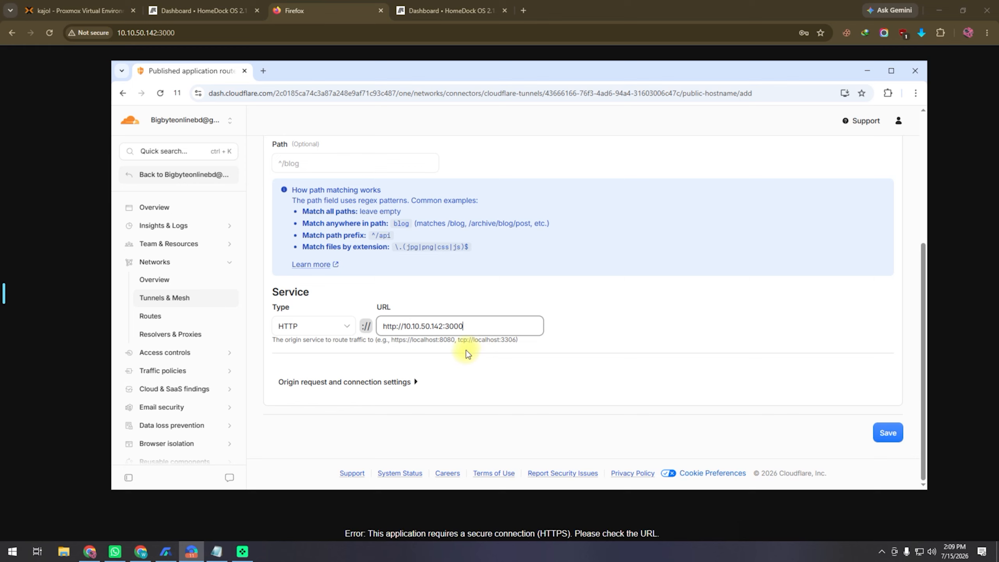
drag(405, 328, 361, 326)
key(BackSpace)
click(592, 323)
Enable Disable Chunked Encoding and No Happy Eyeballs, then save the fd route
click(415, 382)
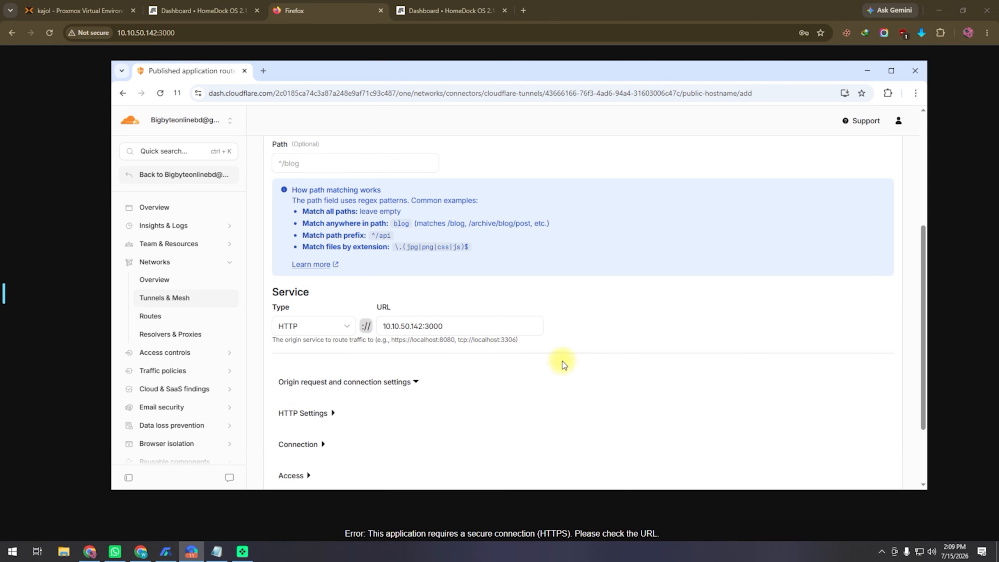
scroll(511, 354, down, 2)
click(302, 320)
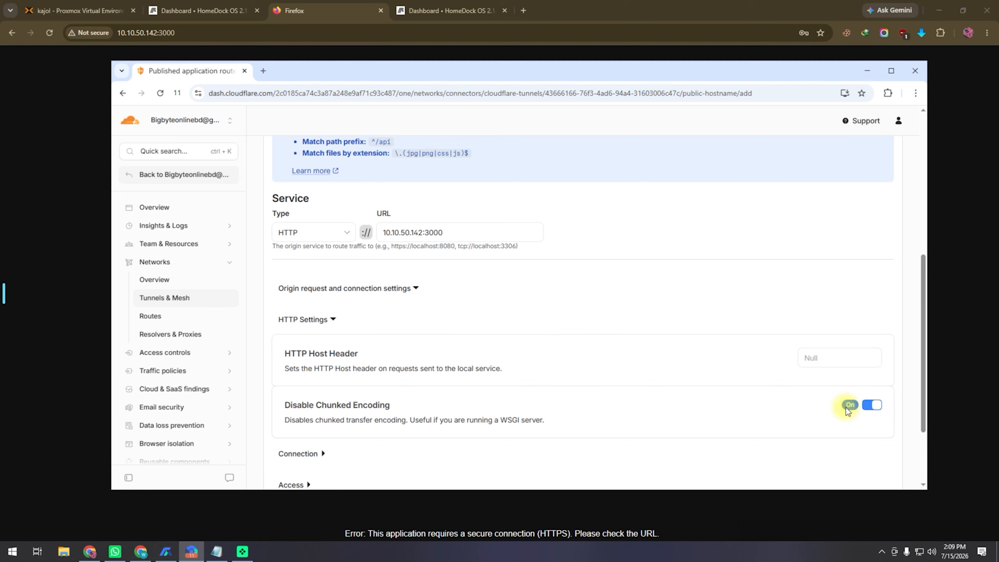
scroll(602, 357, down, 3)
click(301, 350)
scroll(748, 311, down, 5)
click(872, 228)
scroll(546, 300, down, 3)
click(890, 435)
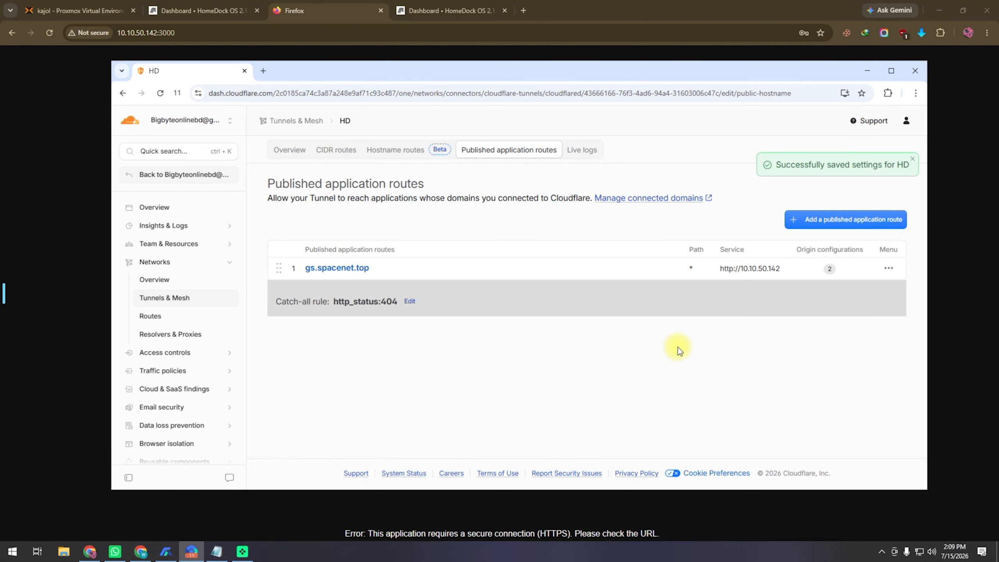
Copy the fd.spacenet.top hostname link from the route's details
click(330, 294)
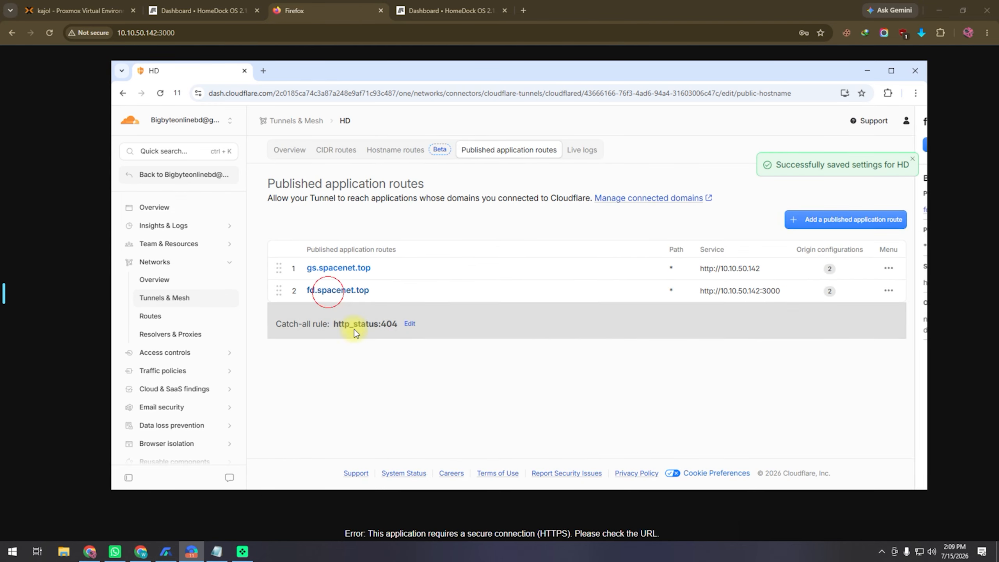
right_click(750, 211)
click(805, 313)
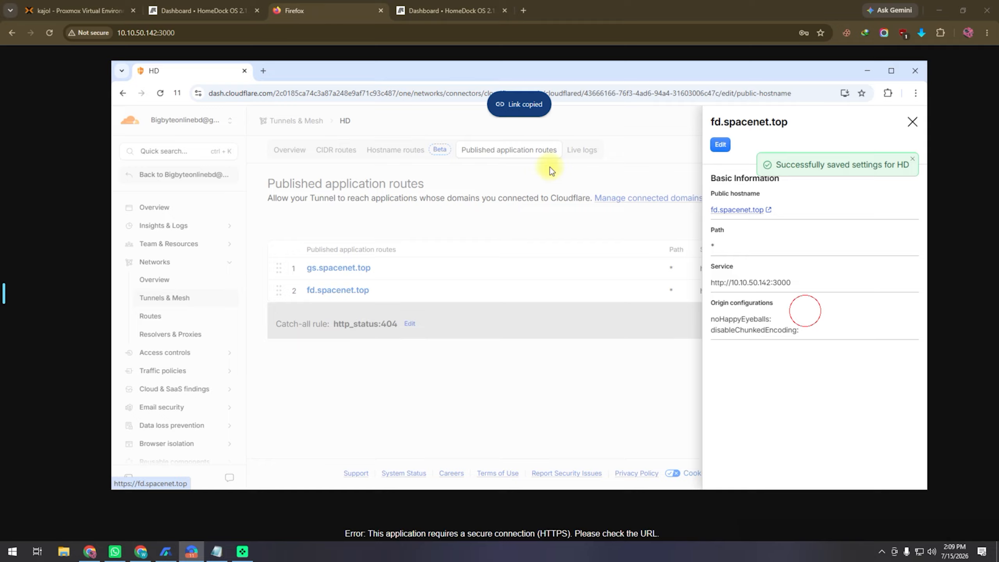
click(523, 10)
right_click(512, 32)
click(593, 124)
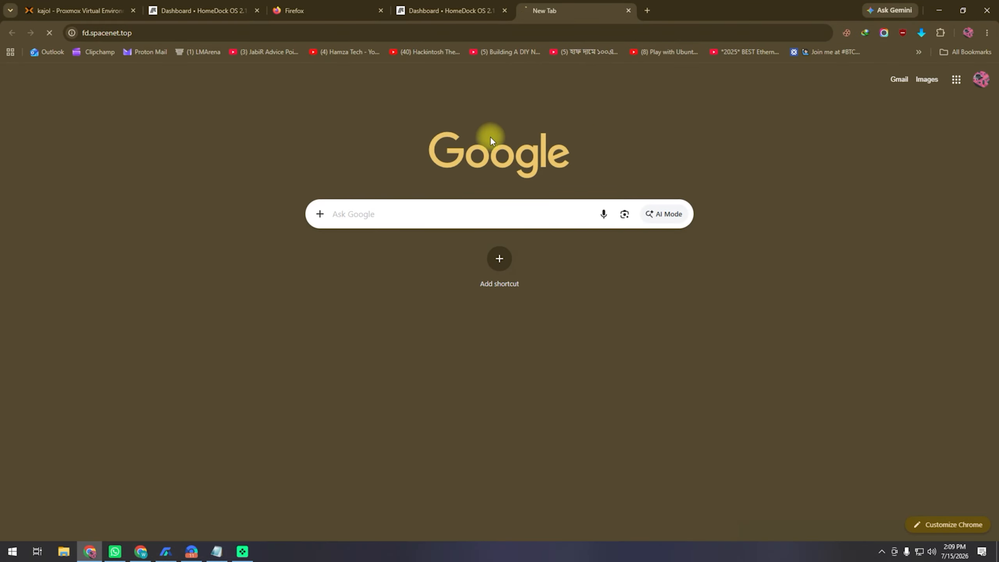
key(Return)
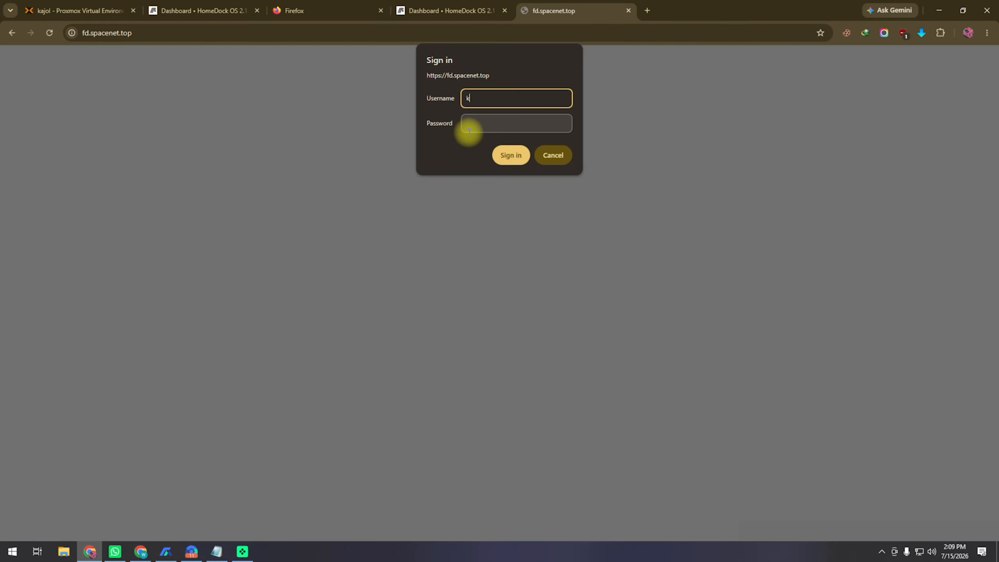
click(470, 130)
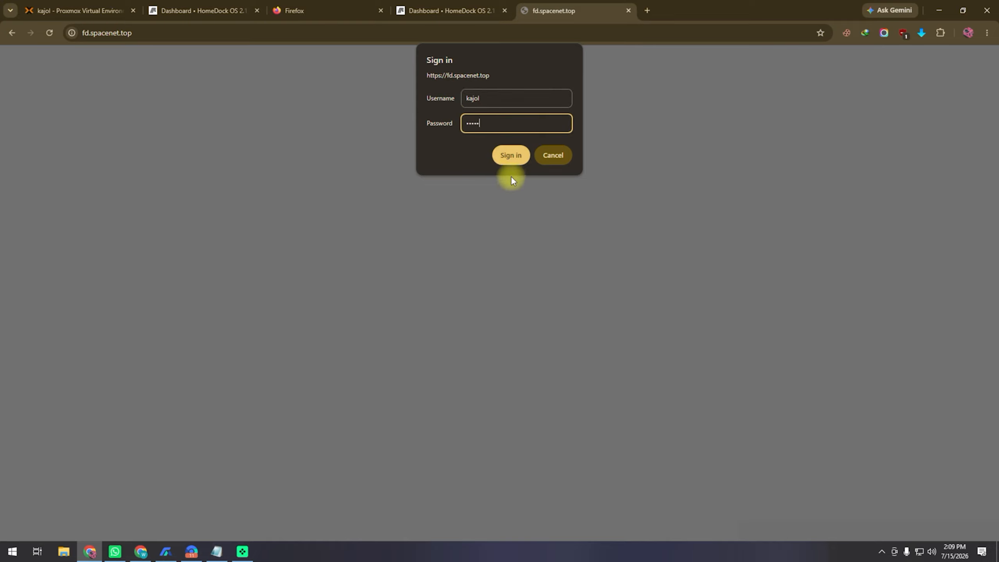
click(510, 156)
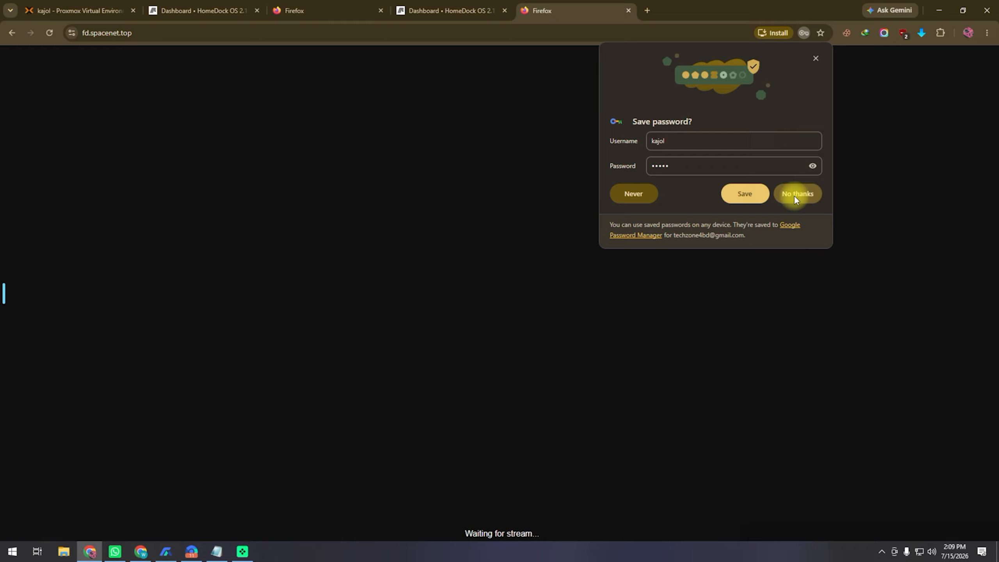
click(796, 192)
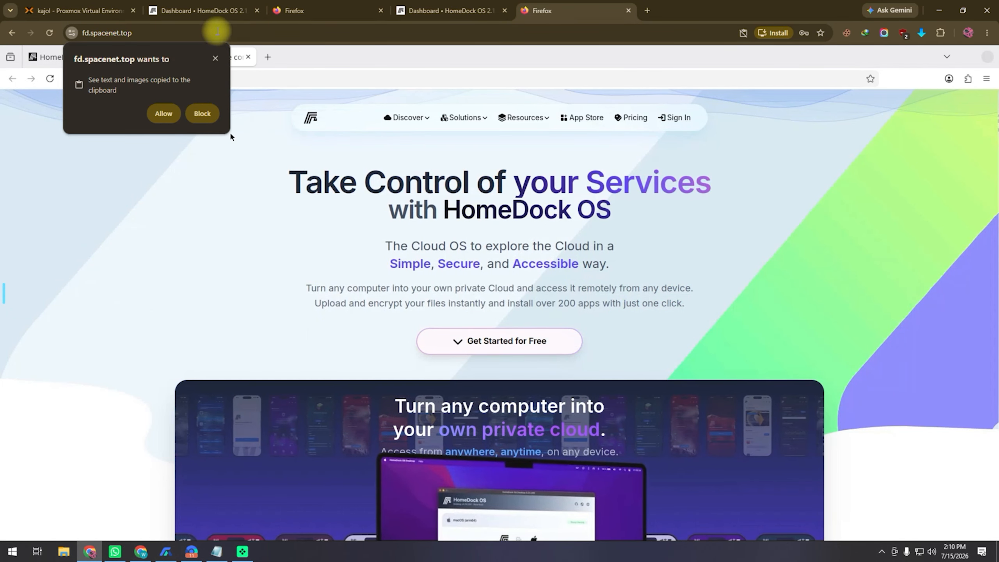
click(214, 59)
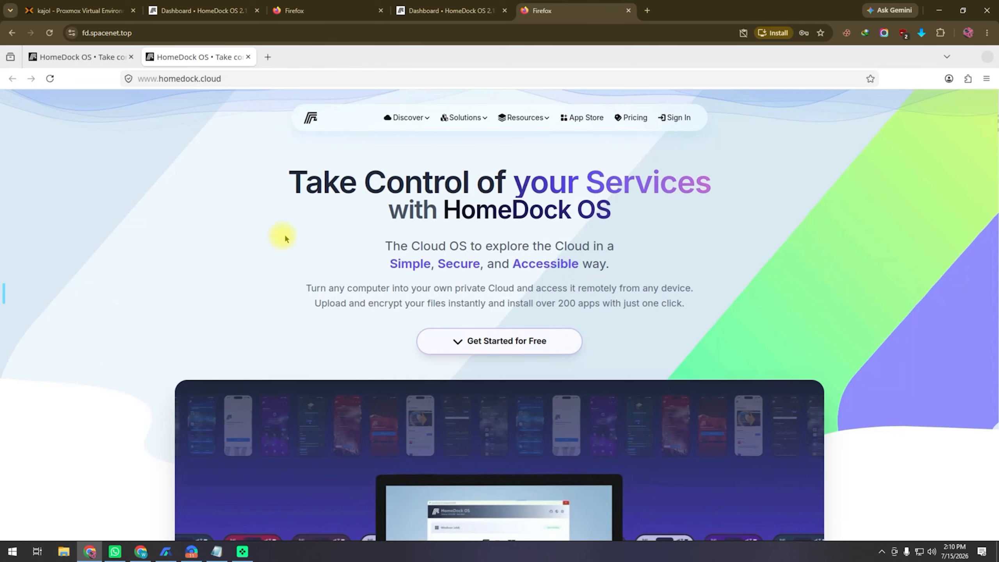
On the gs.spacenet.top dashboard, open the App Store from the launcher and scroll its 184 apps
click(452, 11)
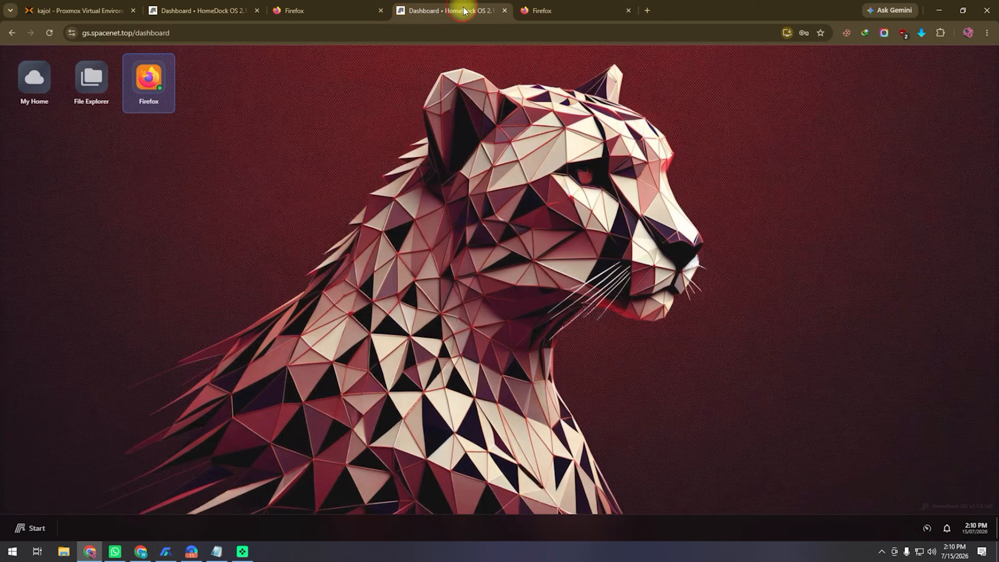
click(35, 528)
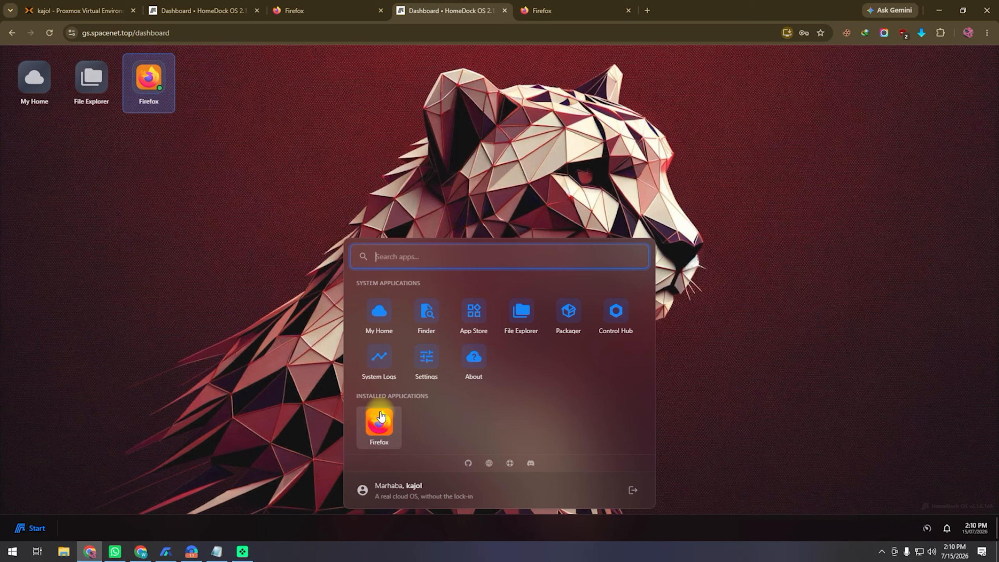
click(553, 400)
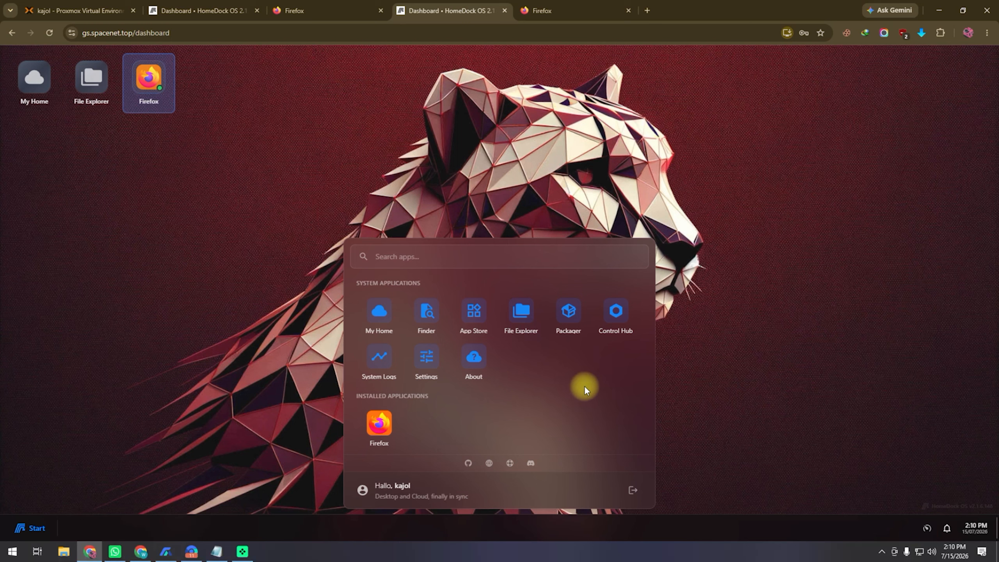
click(477, 317)
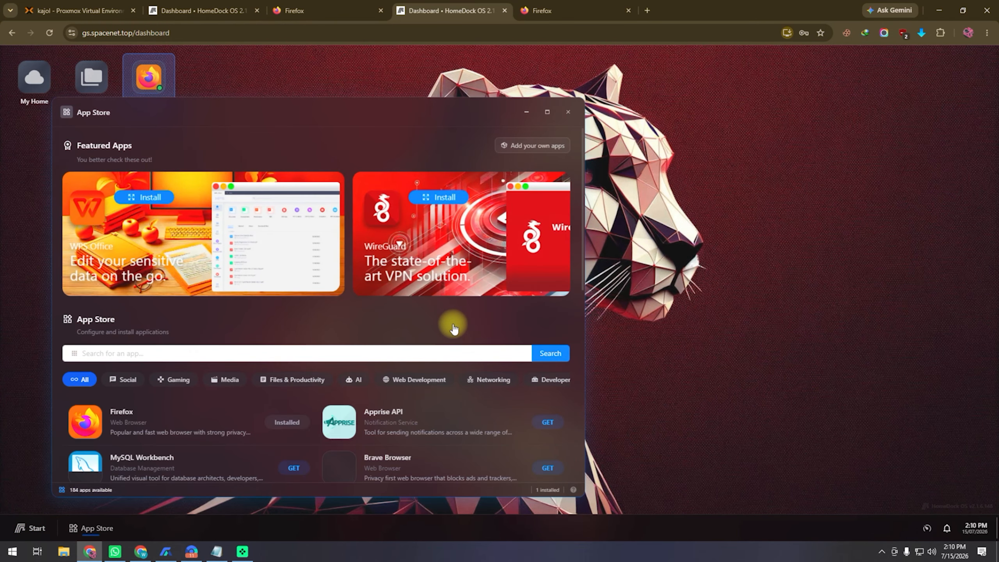
scroll(453, 326, down, 5)
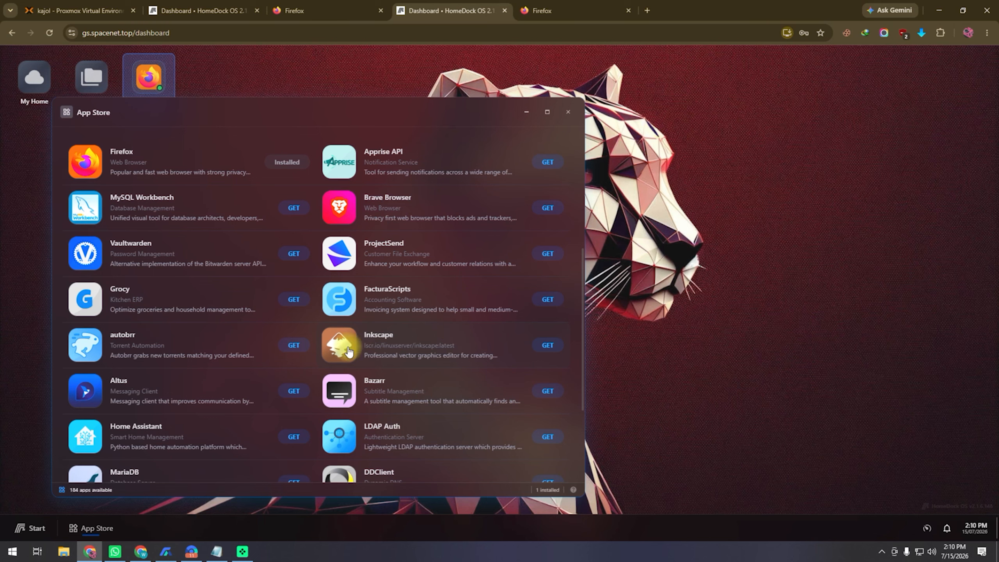
scroll(241, 333, down, 4)
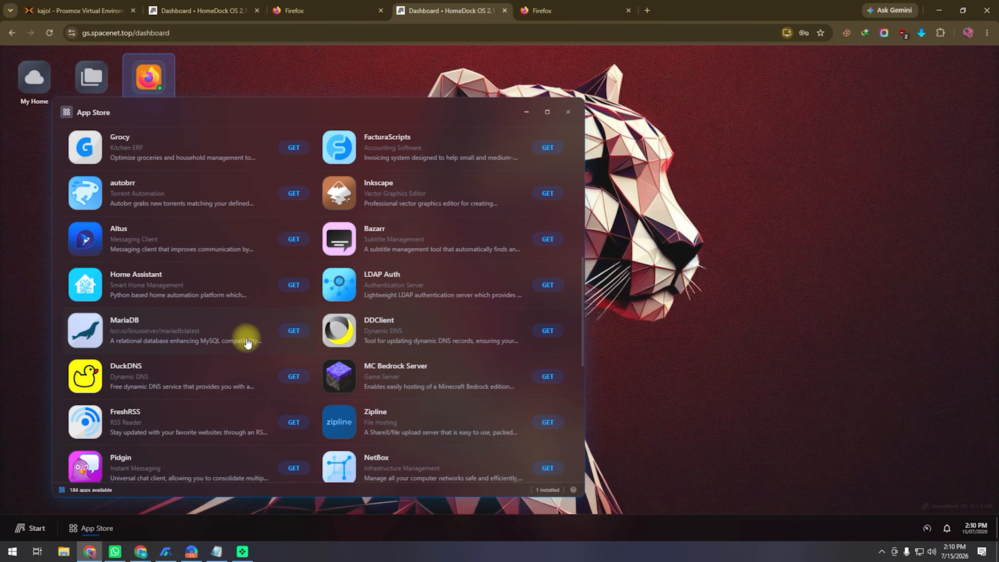